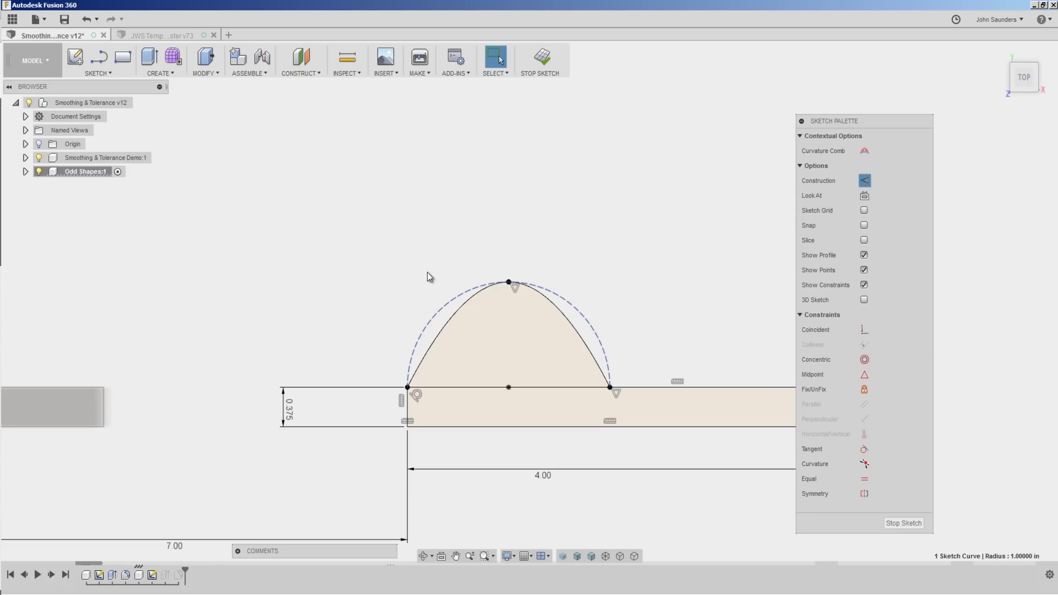
# Step: Delete the old curve and draw a spline through the left corner, arc apex and right endpoint
pyautogui.click(449, 317)
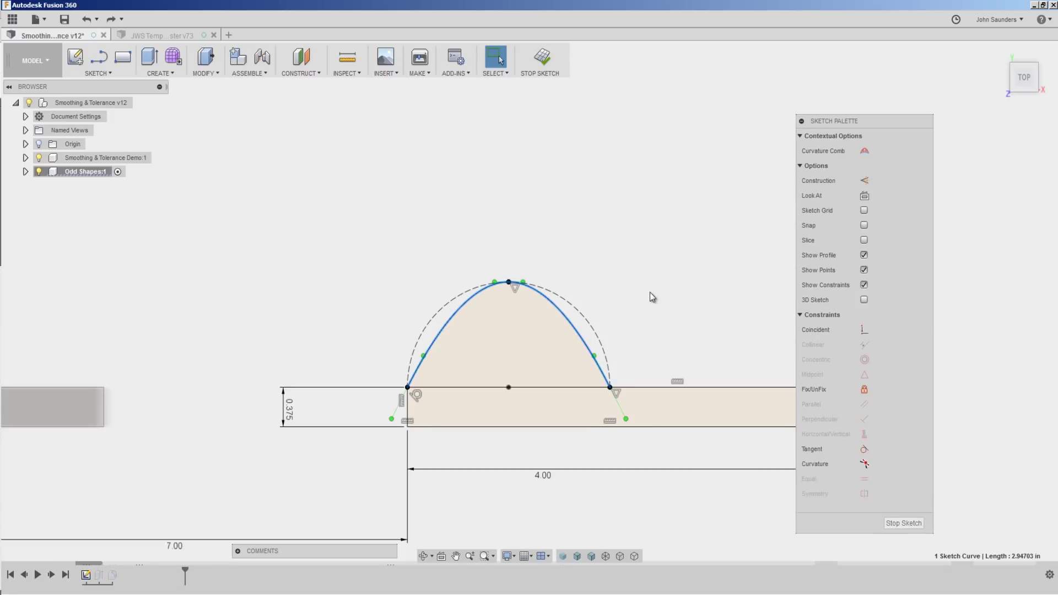
pyautogui.press('Delete')
pyautogui.write('ssp')
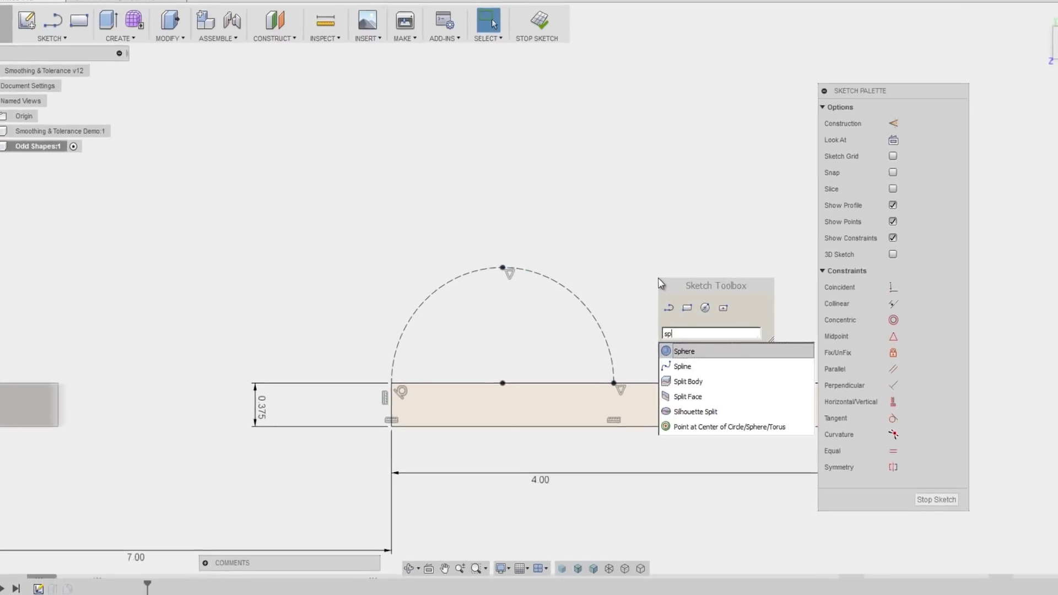
pyautogui.write('lin')
pyautogui.click(697, 353)
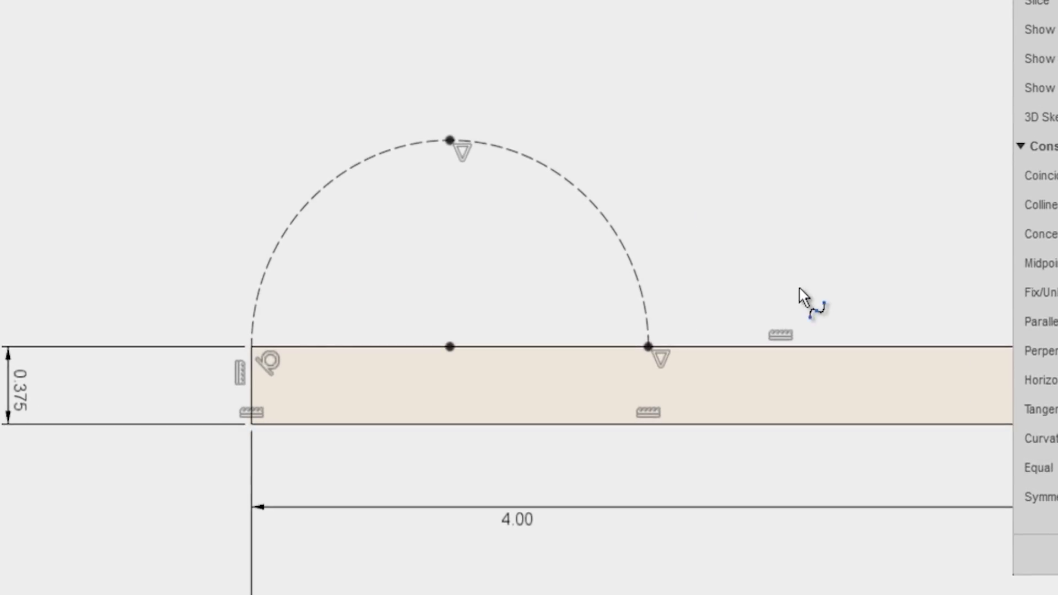
pyautogui.click(251, 347)
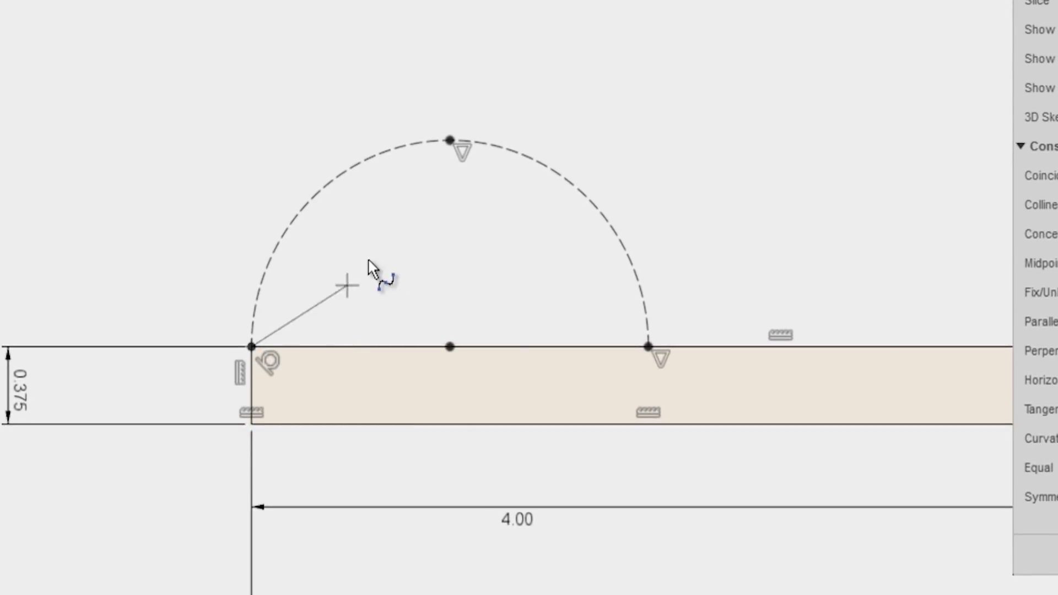
pyautogui.click(450, 140)
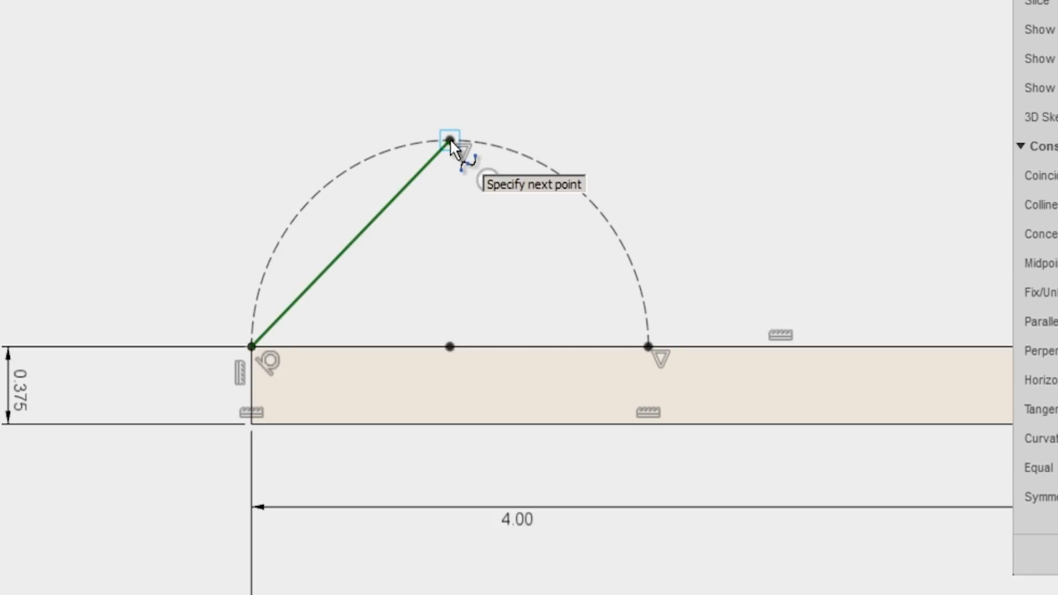
pyautogui.click(647, 347)
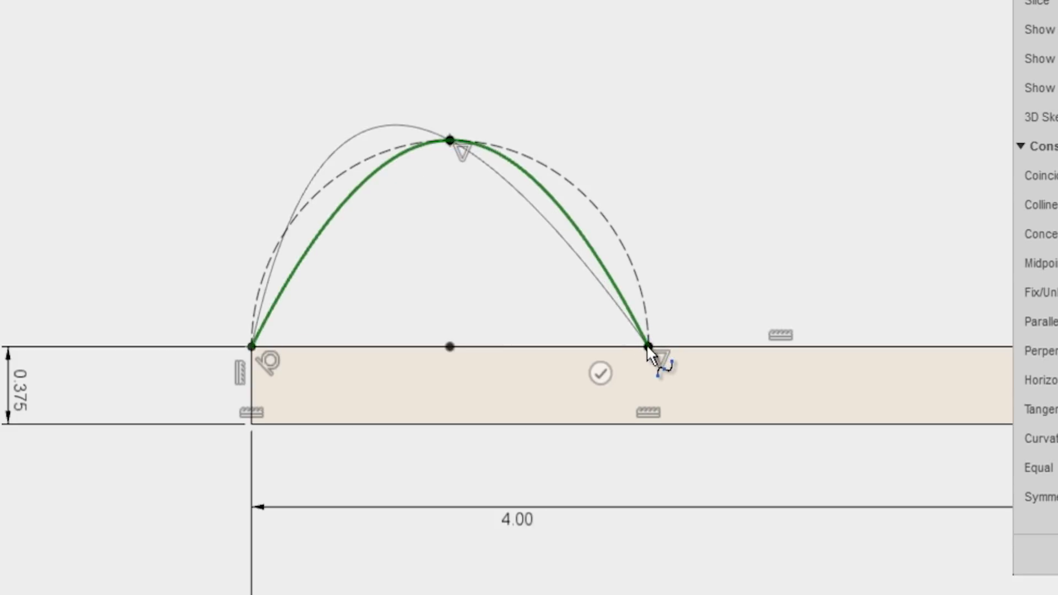
pyautogui.press('Return')
pyautogui.scroll(-1, 671, 184)
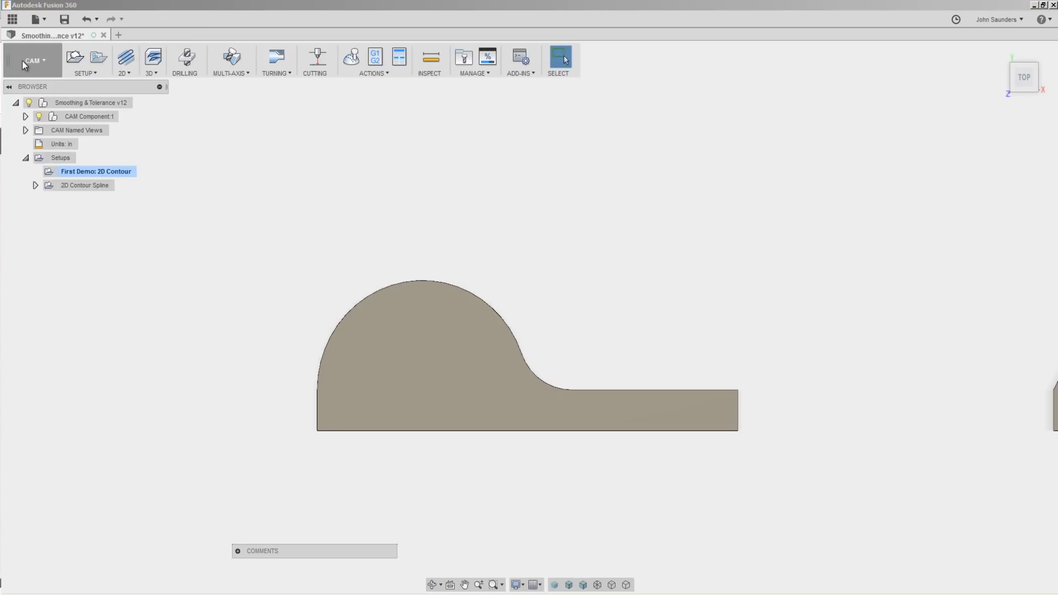
# Step: In CAM, create a 2D Contour along the arched top edge and view it from the top
pyautogui.click(22, 61)
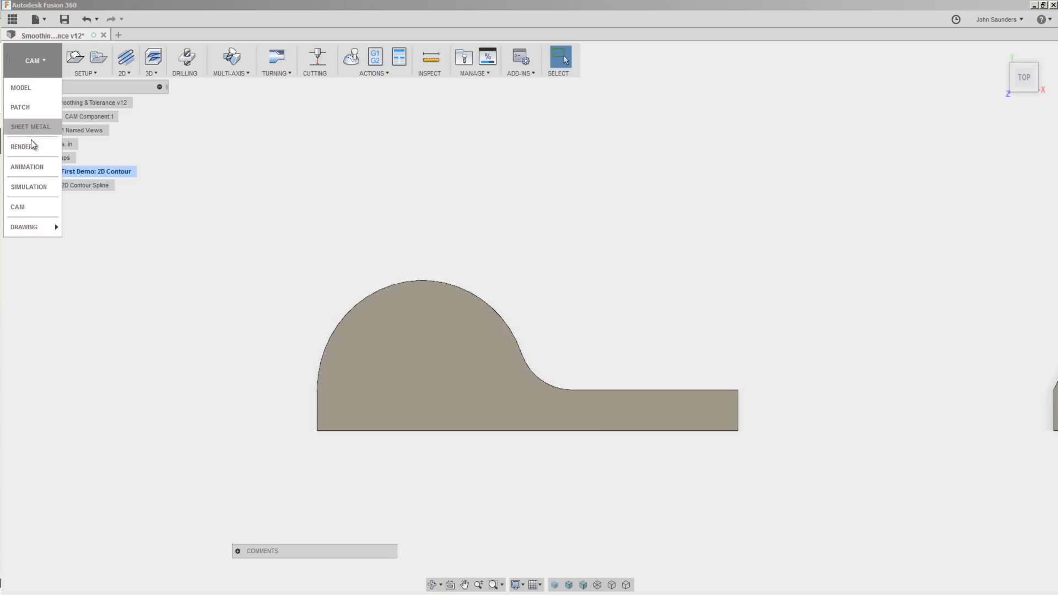
pyautogui.click(31, 212)
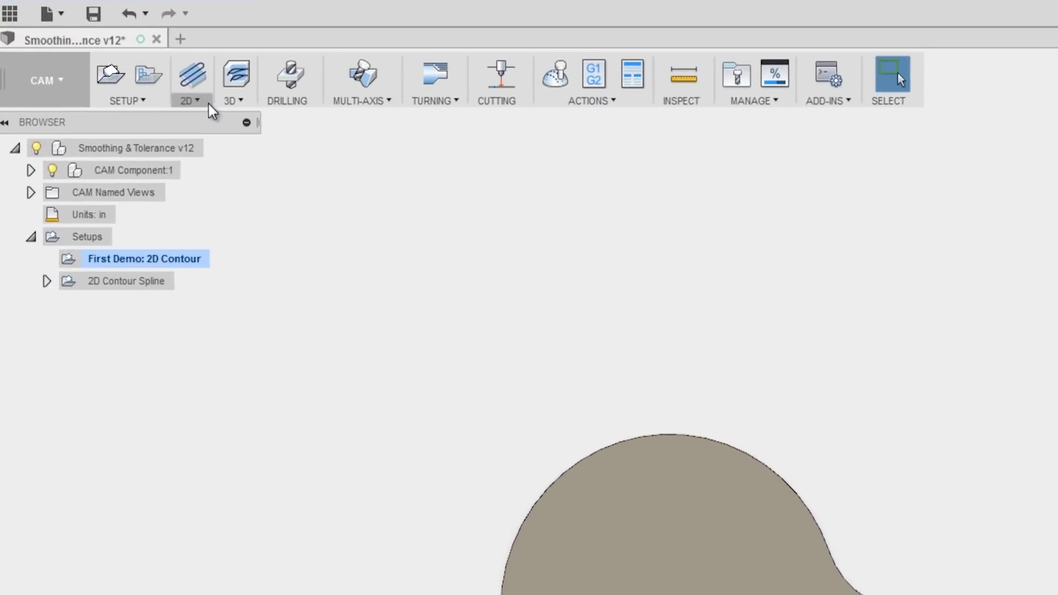
pyautogui.click(131, 73)
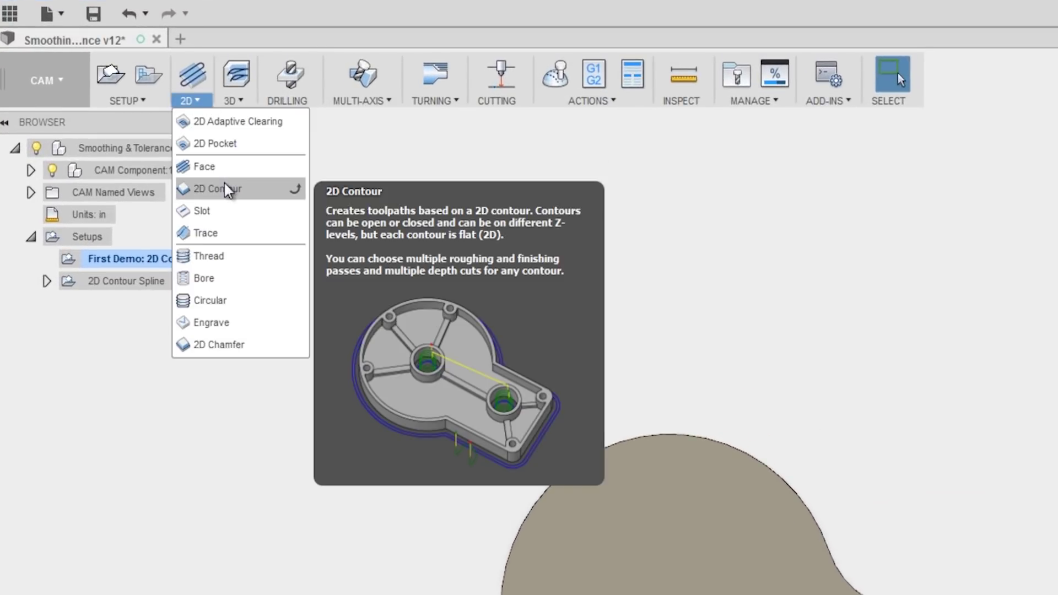
pyautogui.click(230, 188)
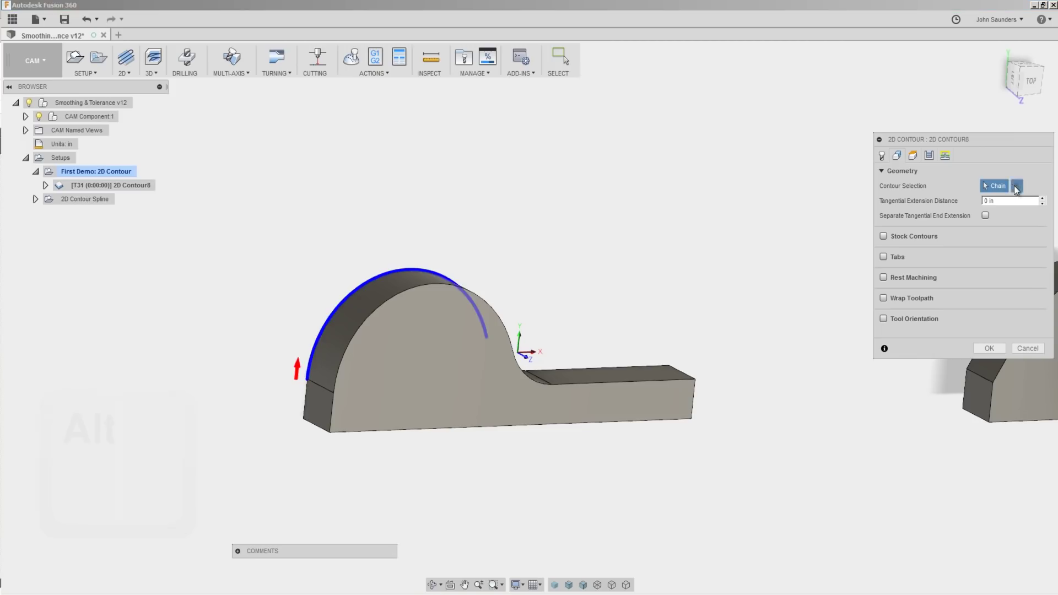
pyautogui.press('alt')
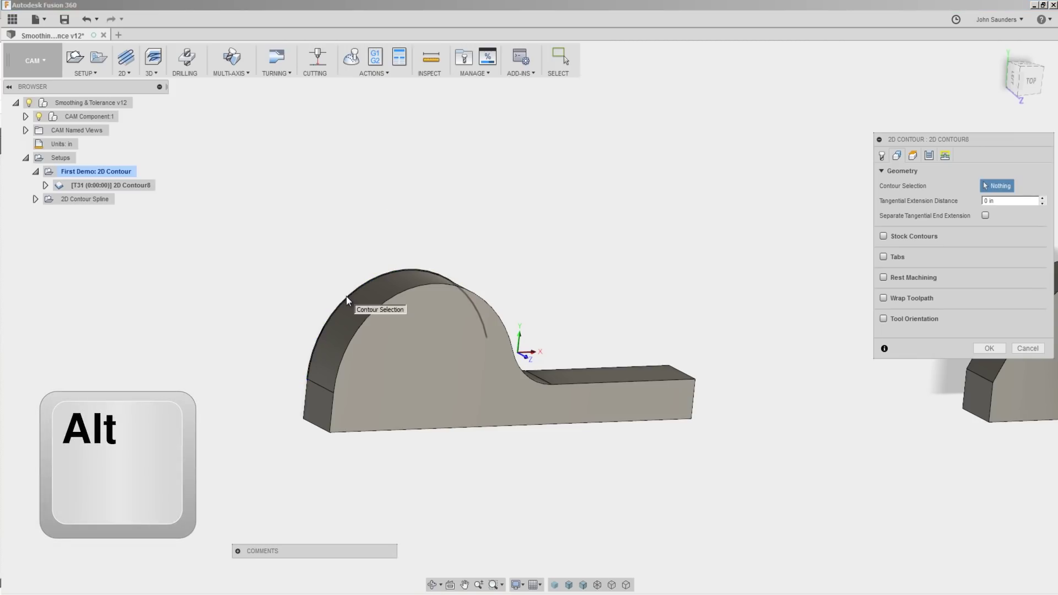
pyautogui.keyDown('alt'); pyautogui.click(347, 301); pyautogui.keyUp('alt')
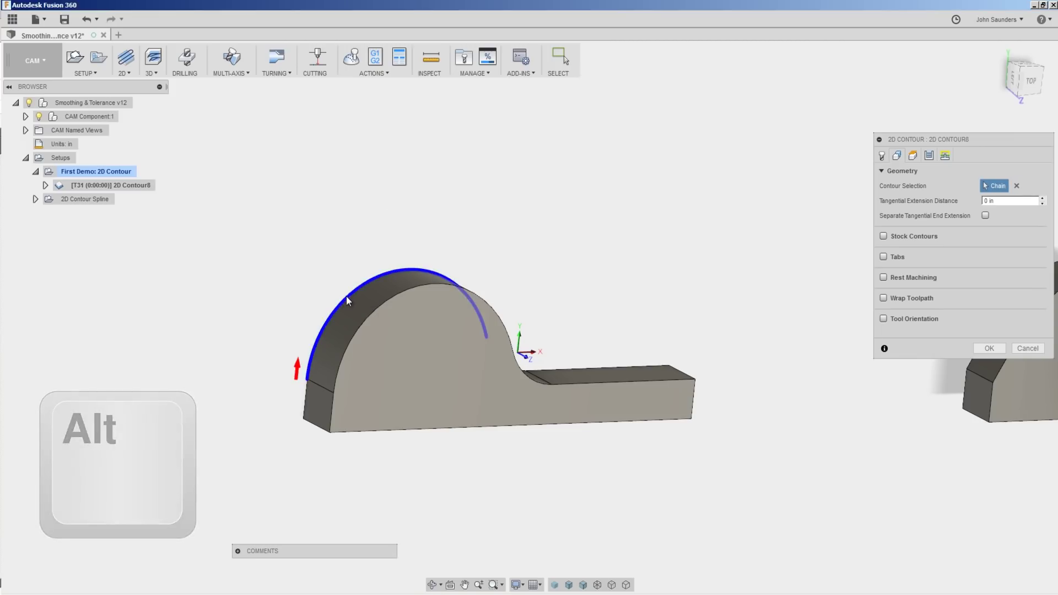
pyautogui.click(990, 348)
pyautogui.click(1028, 81)
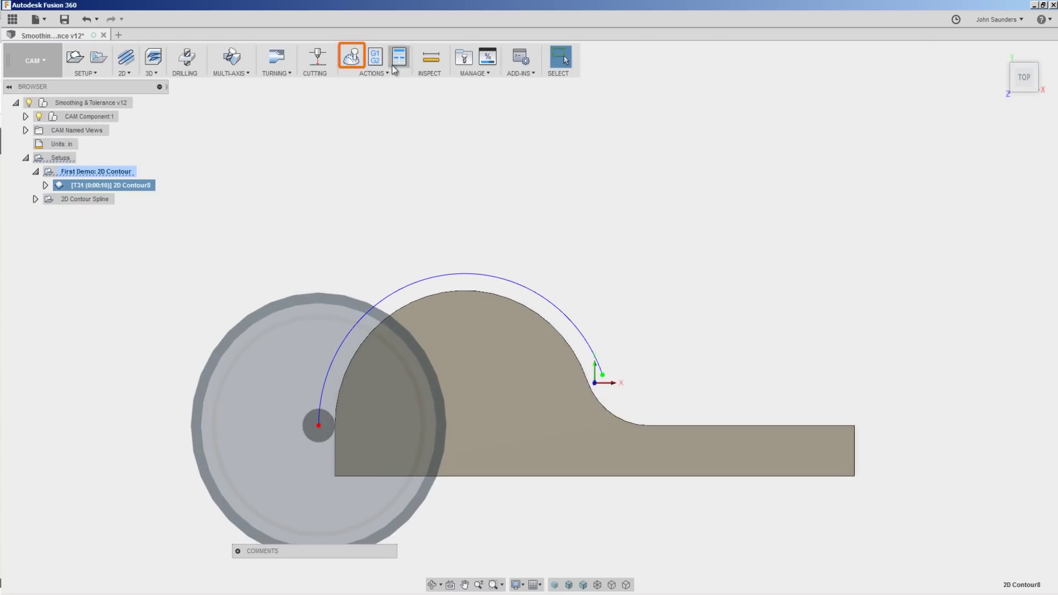
# Step: Simulate the 2D Contour with a transparent tool, inspecting the toolpath's start and end points
pyautogui.click(351, 56)
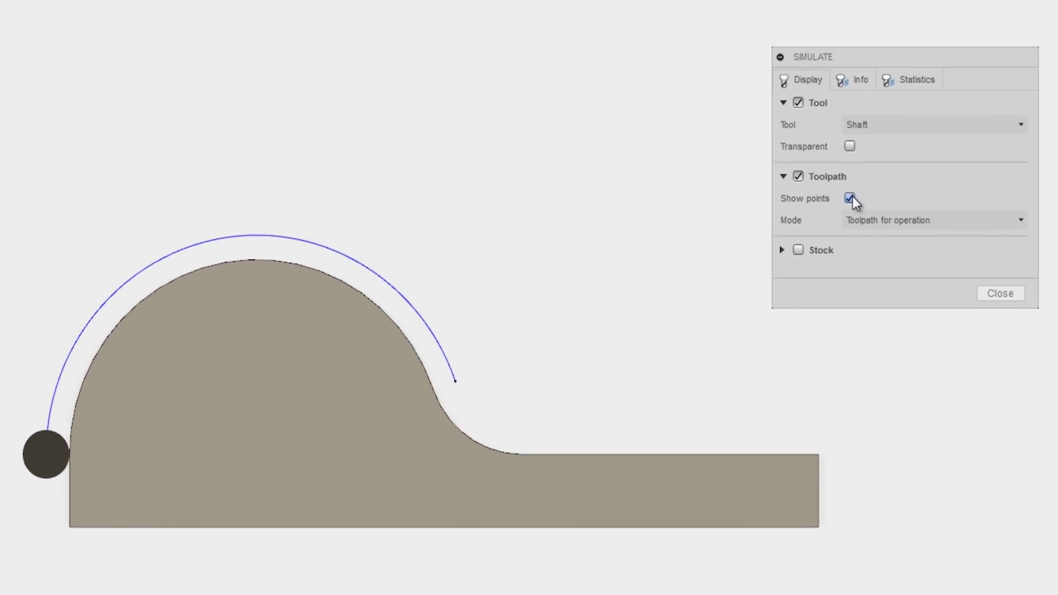
pyautogui.click(850, 146)
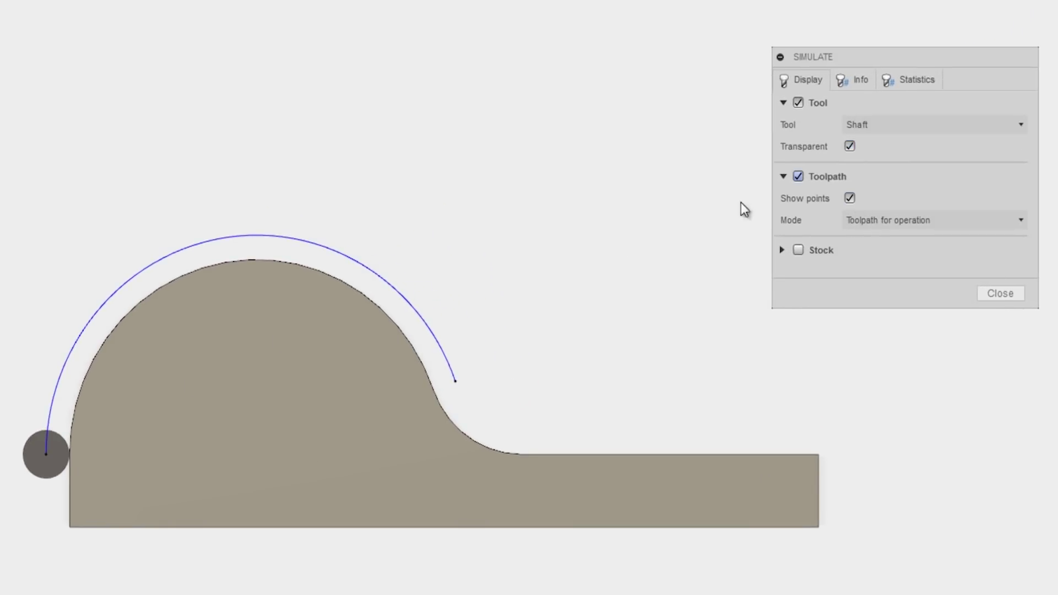
pyautogui.click(47, 455)
pyautogui.click(455, 381)
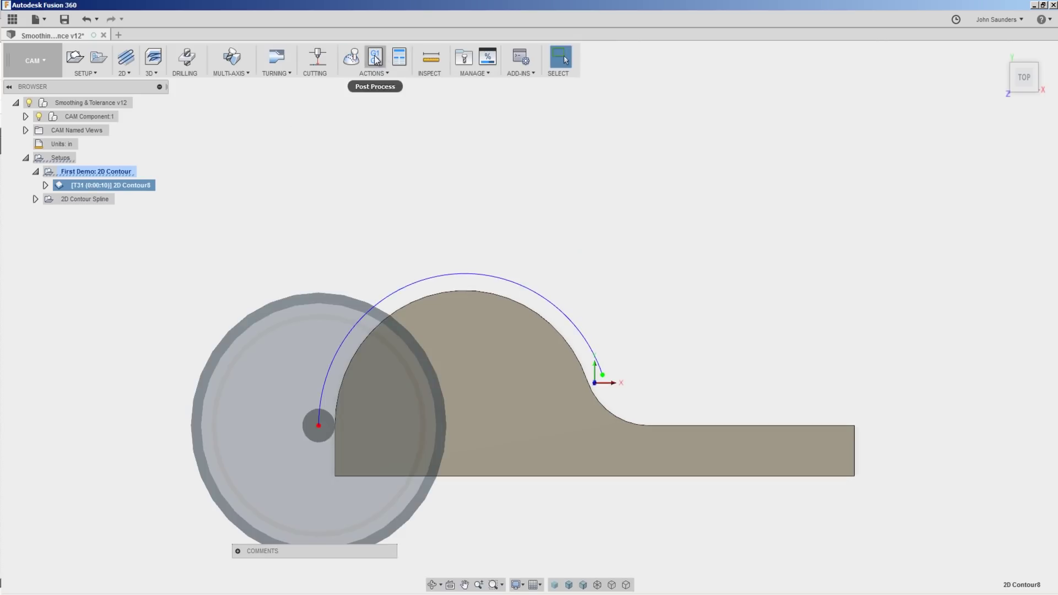
# Step: Post the contour toolpath to 1001.nc, replacing the existing file
pyautogui.click(375, 56)
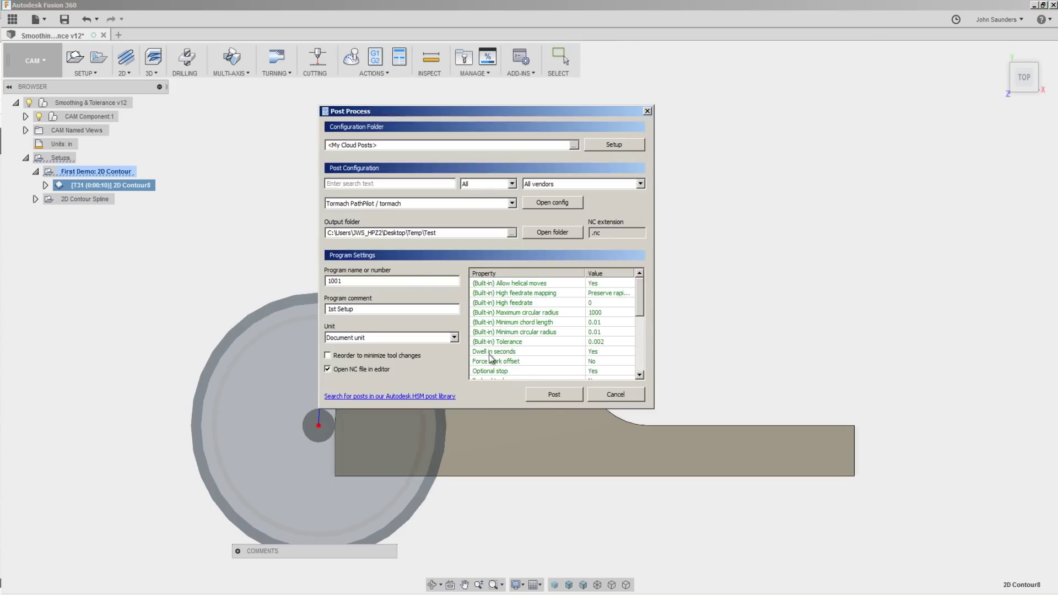
pyautogui.click(553, 394)
pyautogui.click(420, 336)
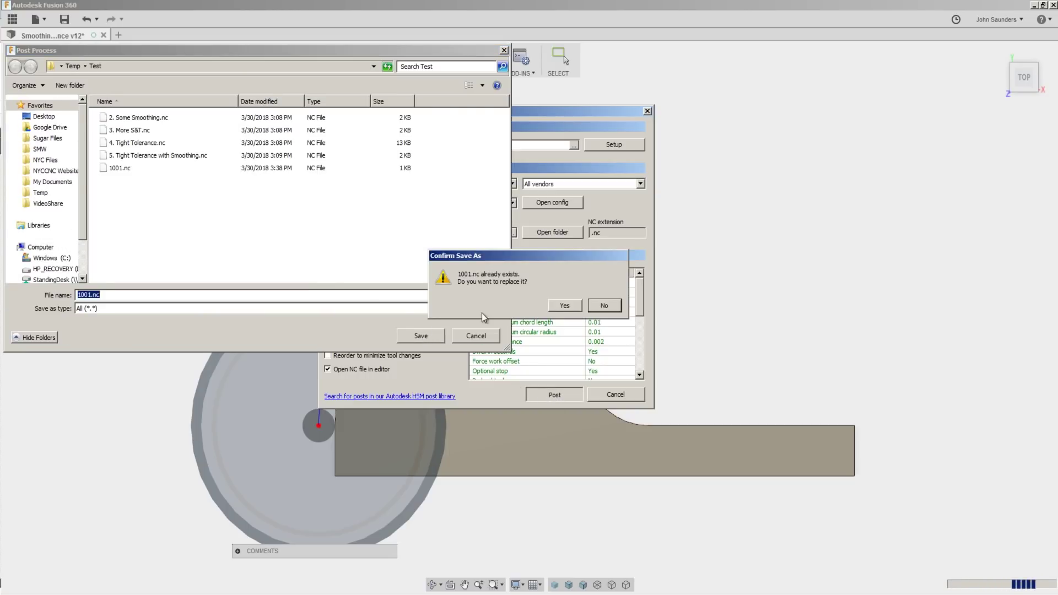
pyautogui.click(563, 306)
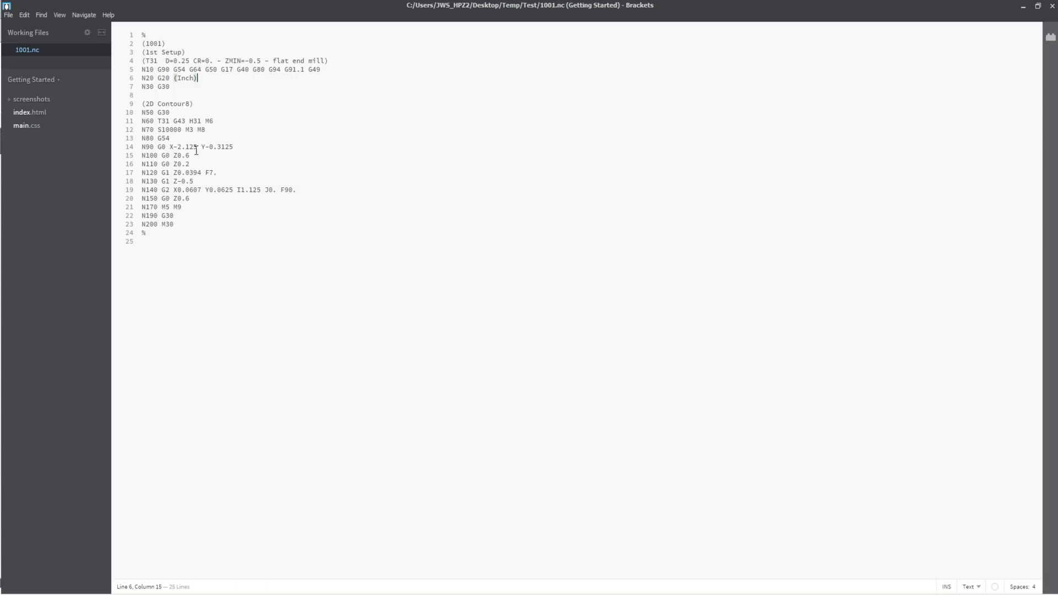
# Step: Review the G54 work offset and contour lines 11–23 in the posted G-code
pyautogui.click(161, 141)
pyautogui.moveTo(175, 224); pyautogui.dragTo(141, 112)
pyautogui.click(162, 120)
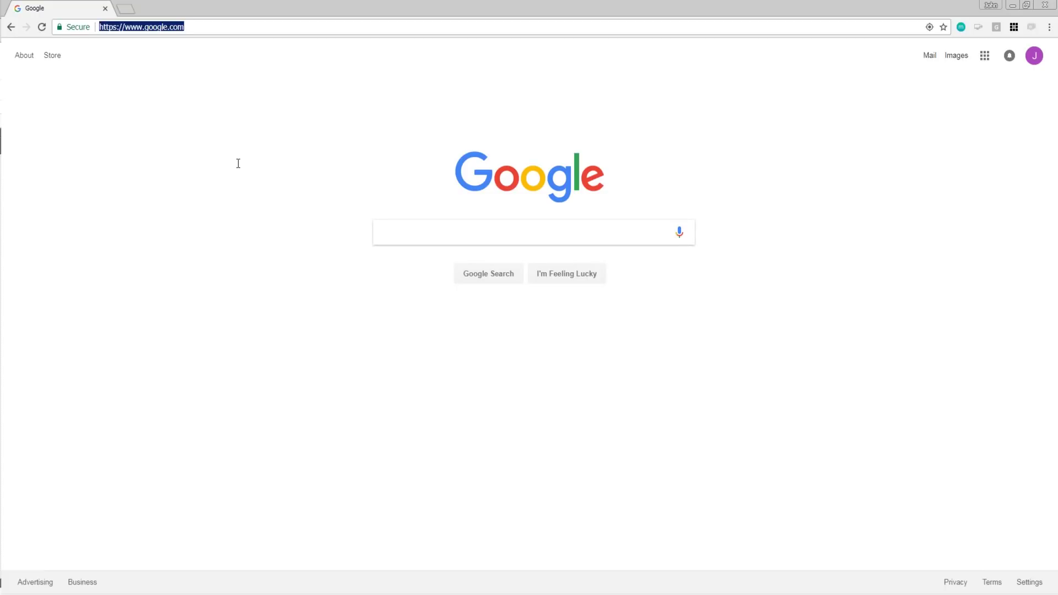
# Step: Open NC Viewer and load 1001.nc to plot the toolpath
pyautogui.write('ncviewer')
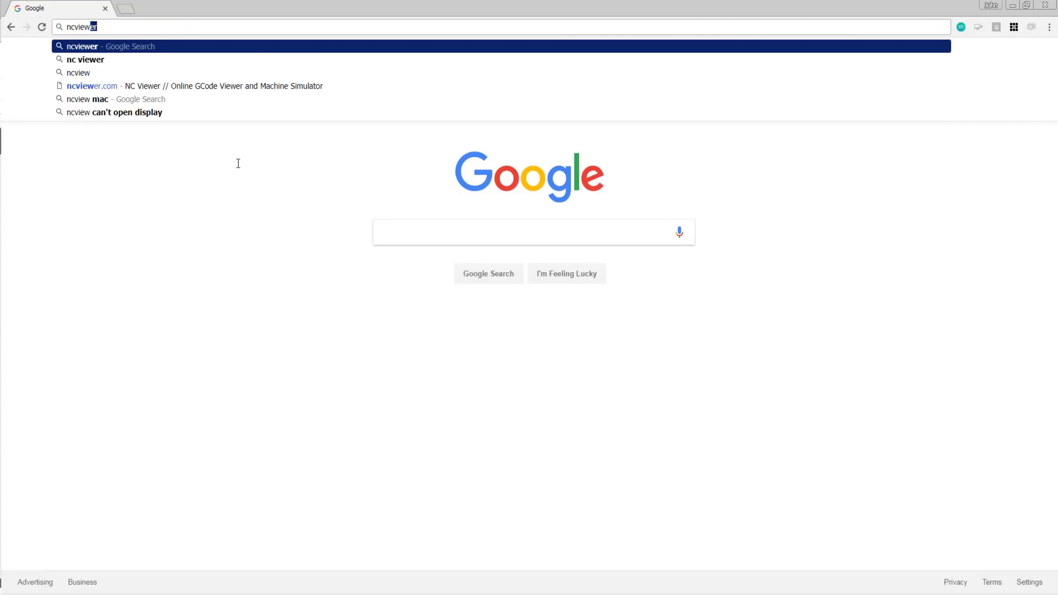
pyautogui.press('Down')
pyautogui.press('Down')
pyautogui.press('Down')
pyautogui.press('Return')
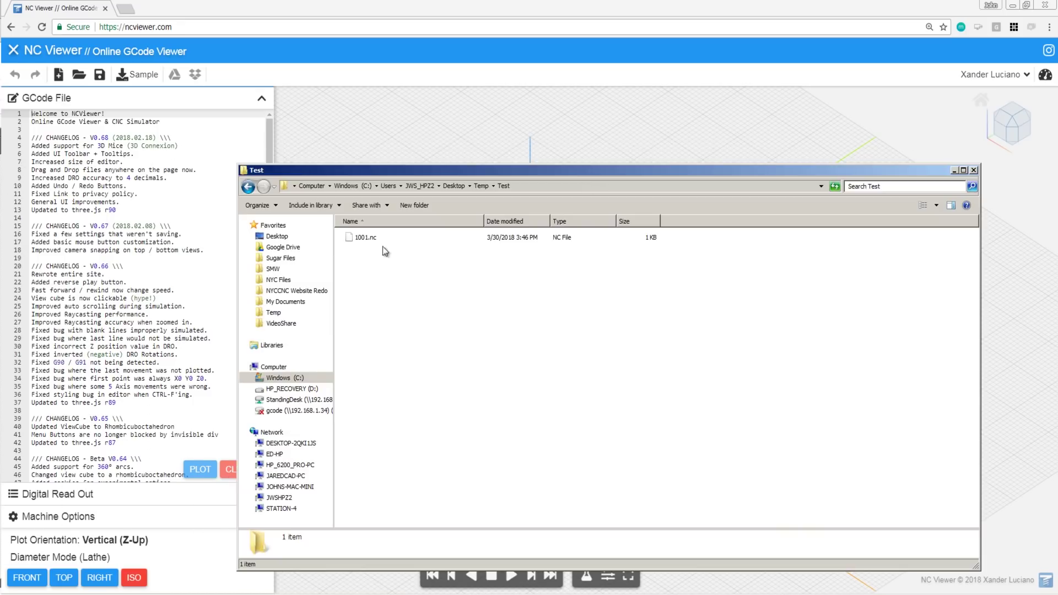
pyautogui.click(360, 237)
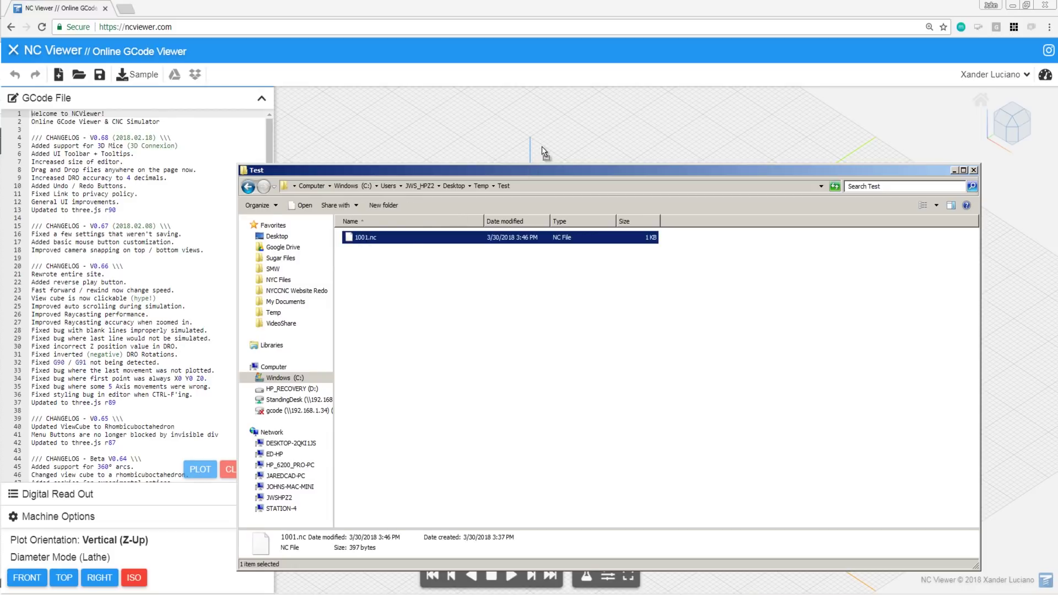
pyautogui.moveTo(543, 153); pyautogui.dragTo(544, 152)
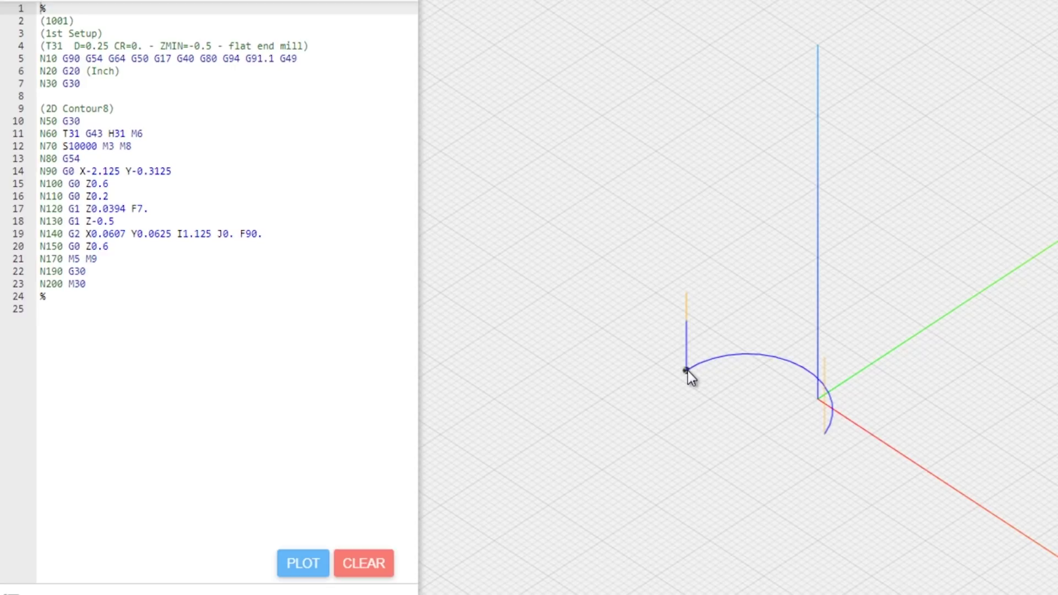
# Step: Step the tool to the Z-0.5 plunge and the G2 arc end, picking out G2
pyautogui.click(688, 371)
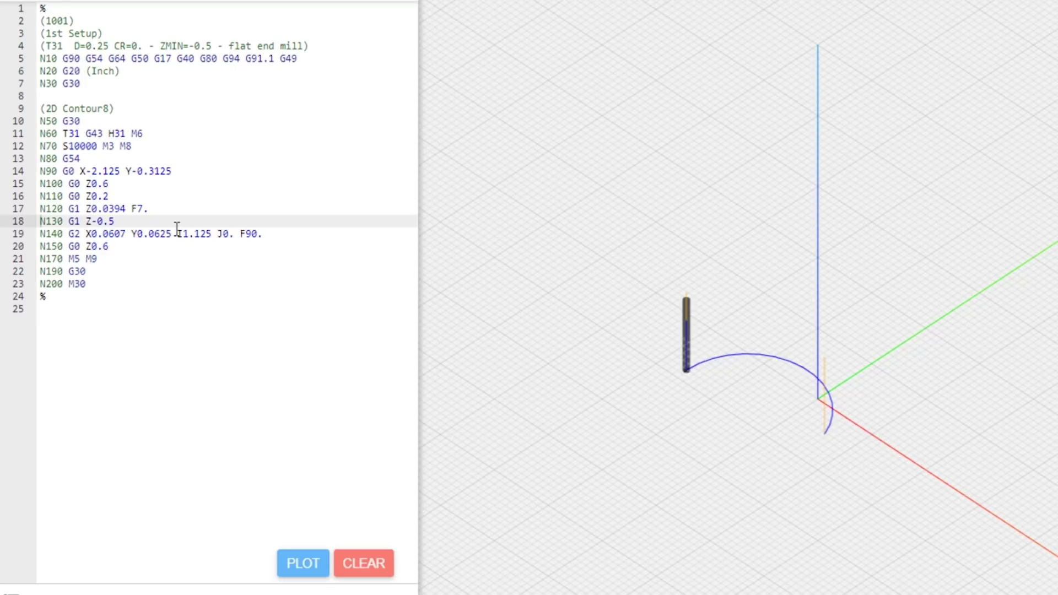
pyautogui.click(119, 237)
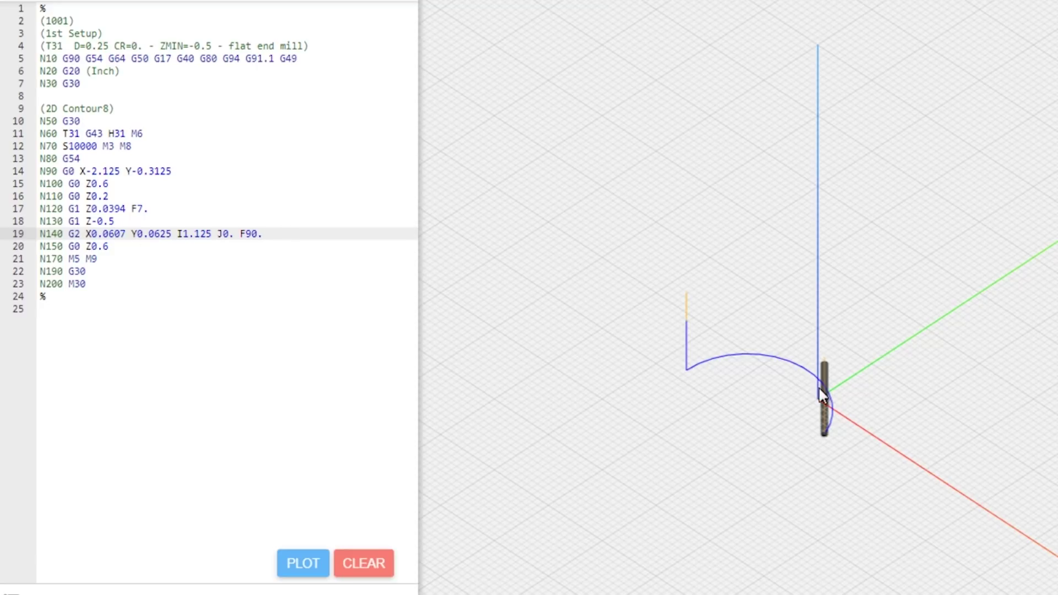
pyautogui.doubleClick(74, 236)
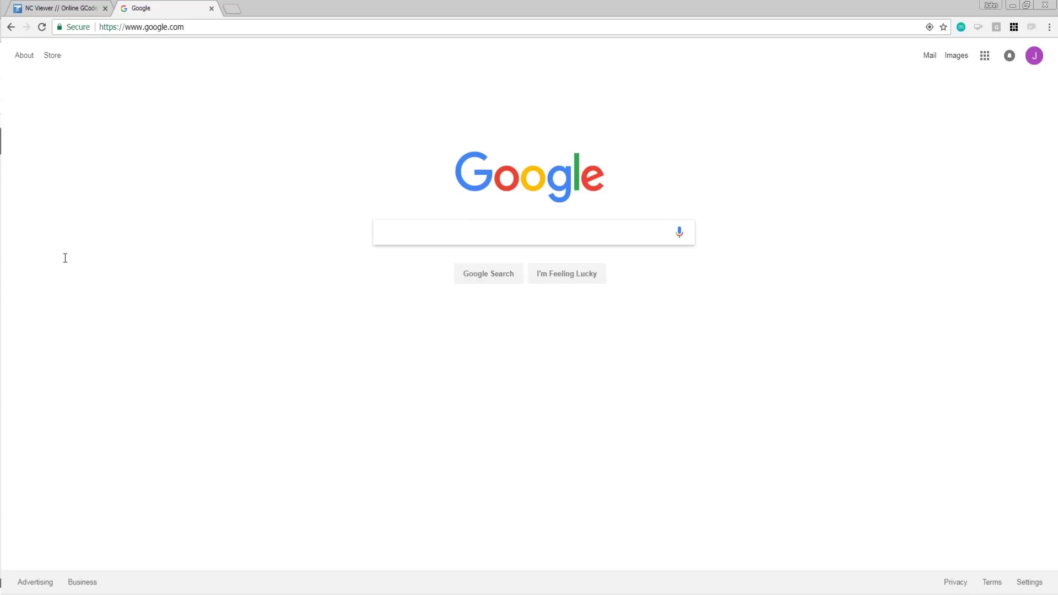
# Step: Search Google for 'gcode g2' and open Tormach's G02 and G03 Arc at Feed Rate page
pyautogui.write('gcode g2')
pyautogui.press('Return')
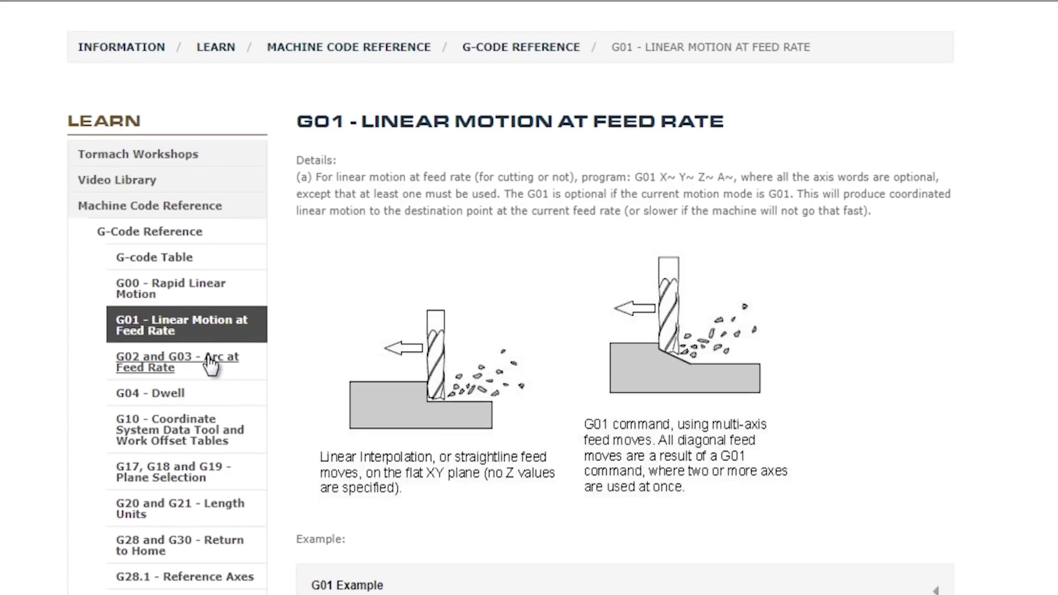
pyautogui.click(210, 368)
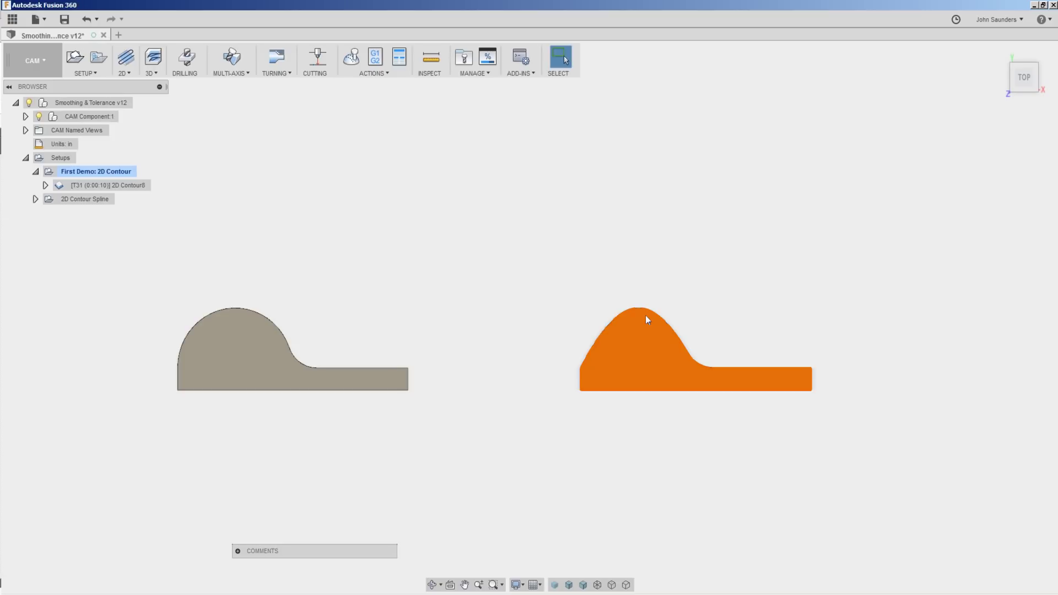
# Step: Zoom to the spline part, review the 2D Contour Spline Default operation settings, and accept them
pyautogui.keyDown('shift'); pyautogui.moveTo(646, 315); pyautogui.dragTo(574, 327, button='middle'); pyautogui.keyUp('shift')
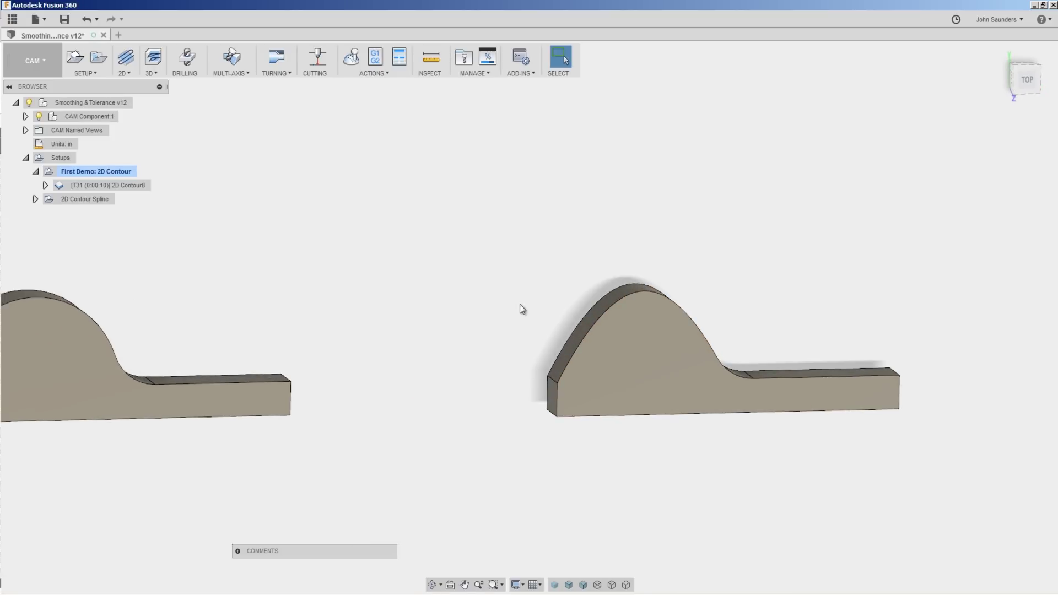
pyautogui.scroll(3, 520, 304)
pyautogui.moveTo(690, 356); pyautogui.dragTo(485, 289, button='middle')
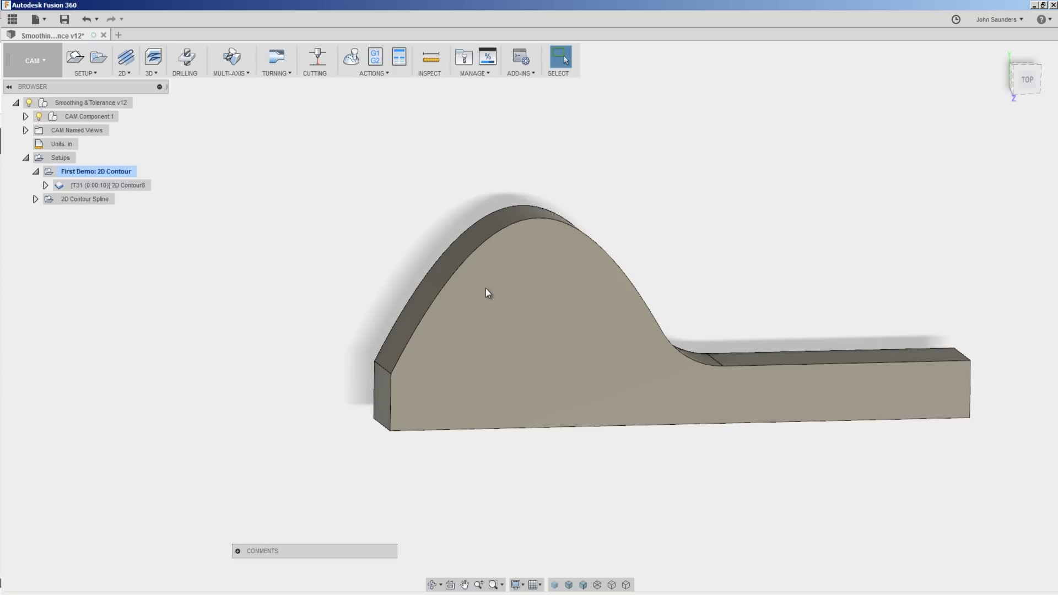
pyautogui.click(77, 199)
pyautogui.click(95, 215)
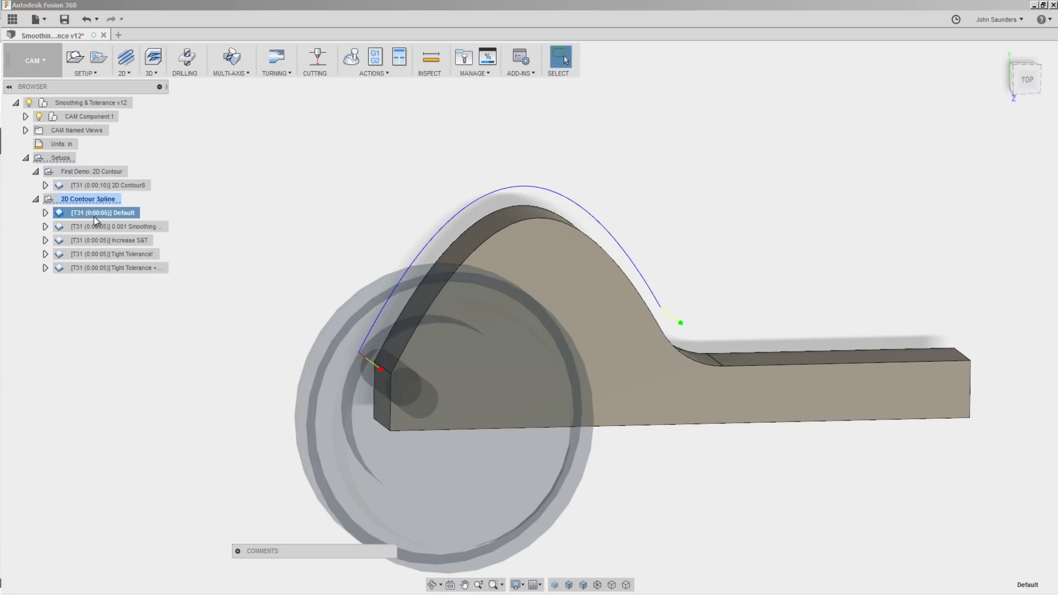
pyautogui.scroll(2, 527, 302)
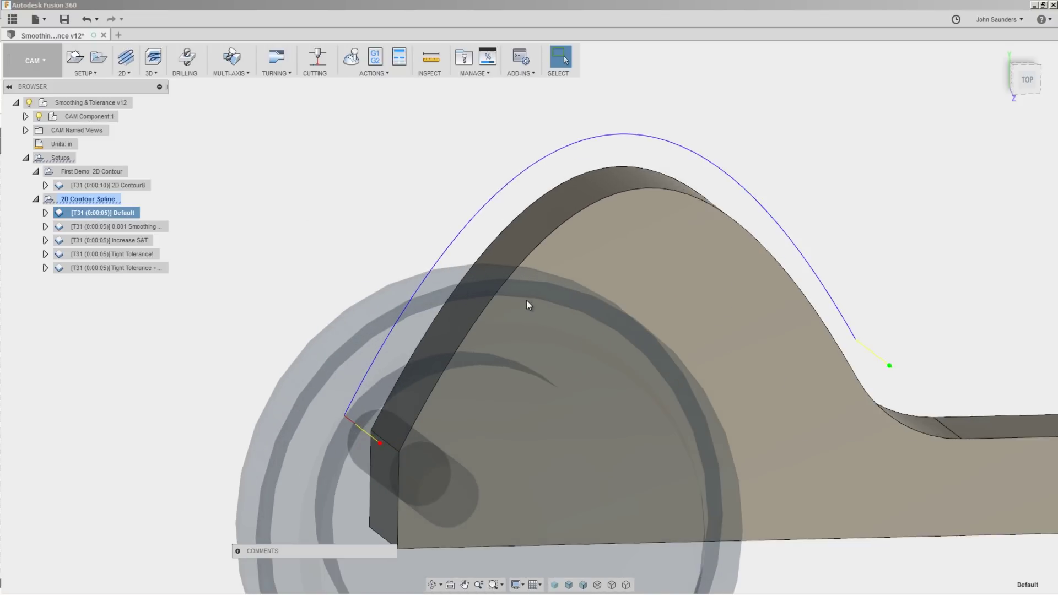
pyautogui.scroll(2, 524, 316)
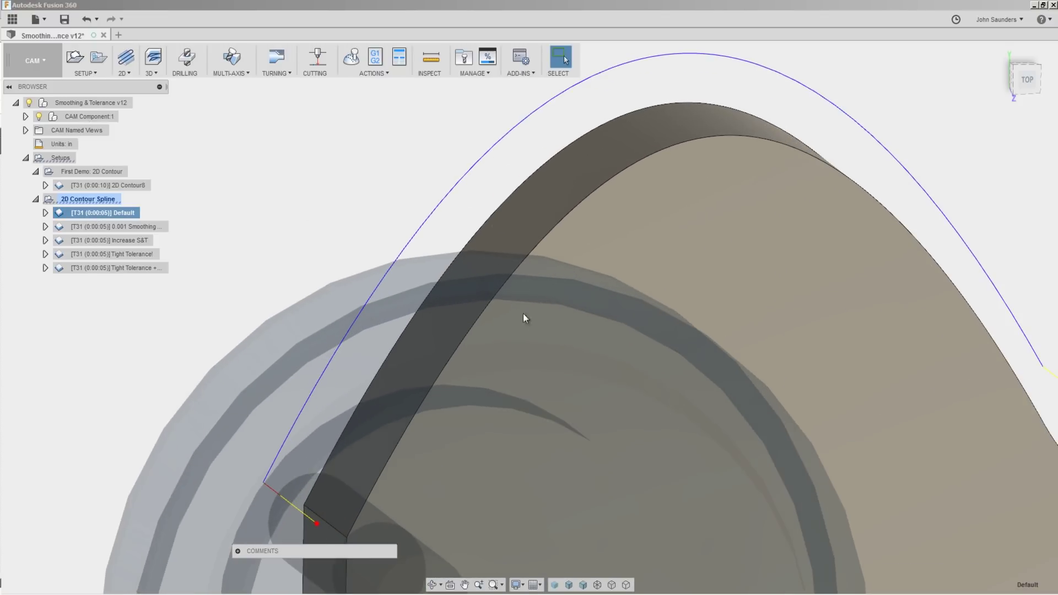
pyautogui.doubleClick(386, 415)
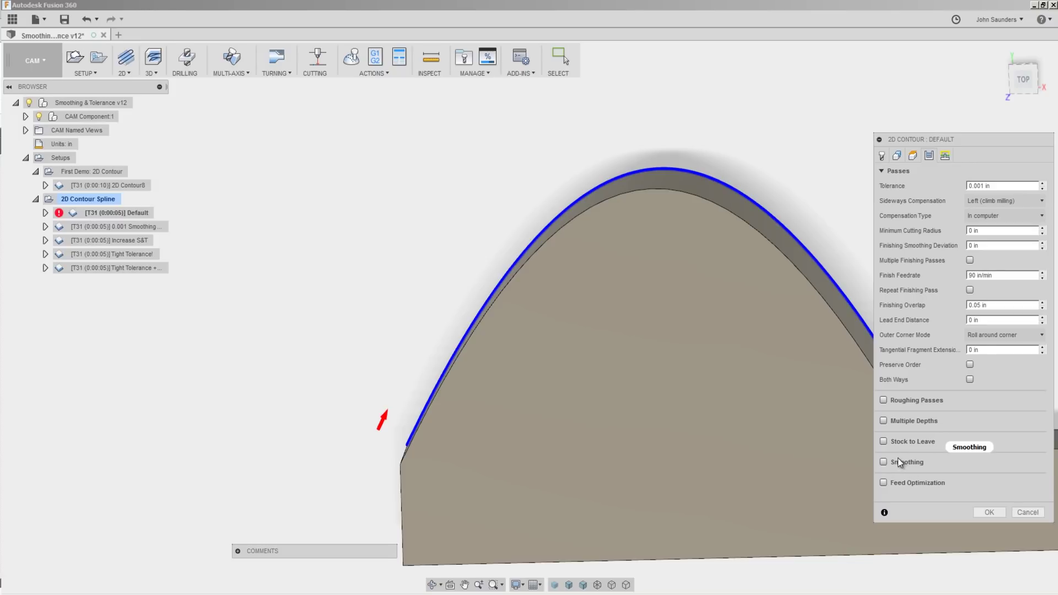
pyautogui.click(989, 513)
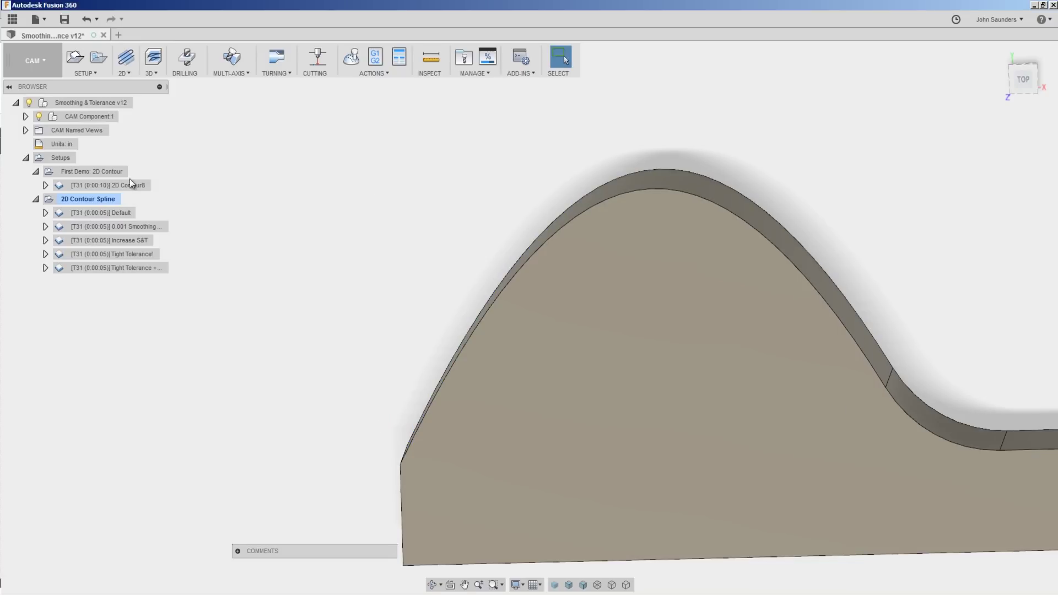
# Step: Simulate the Default operation from the top view and zoom in on the spline toolpath points
pyautogui.click(122, 213)
pyautogui.click(351, 57)
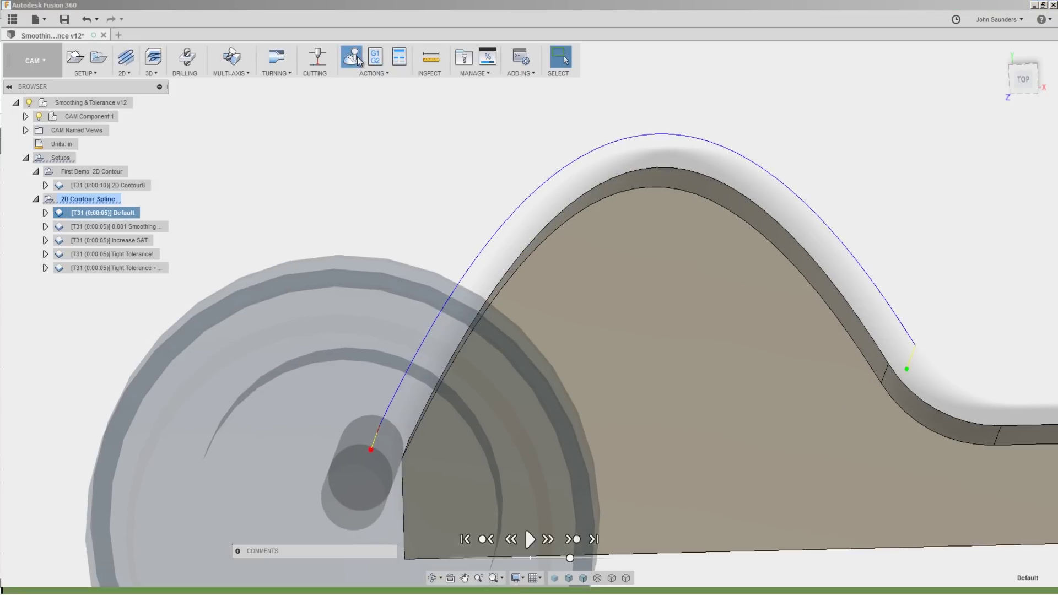
pyautogui.click(1028, 83)
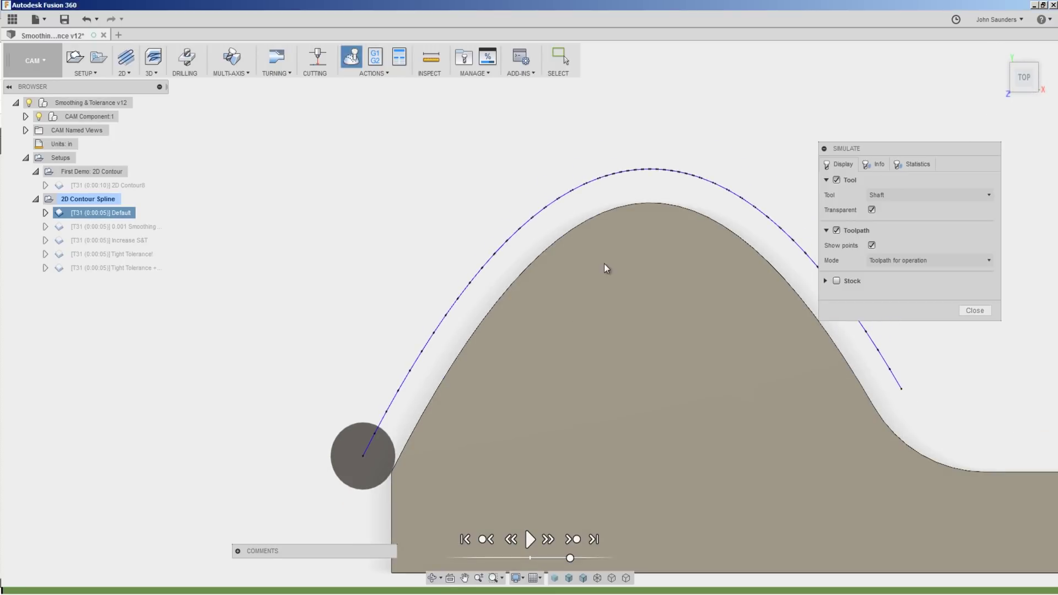
pyautogui.scroll(2, 534, 298)
pyautogui.moveTo(534, 299); pyautogui.dragTo(409, 320, button='middle')
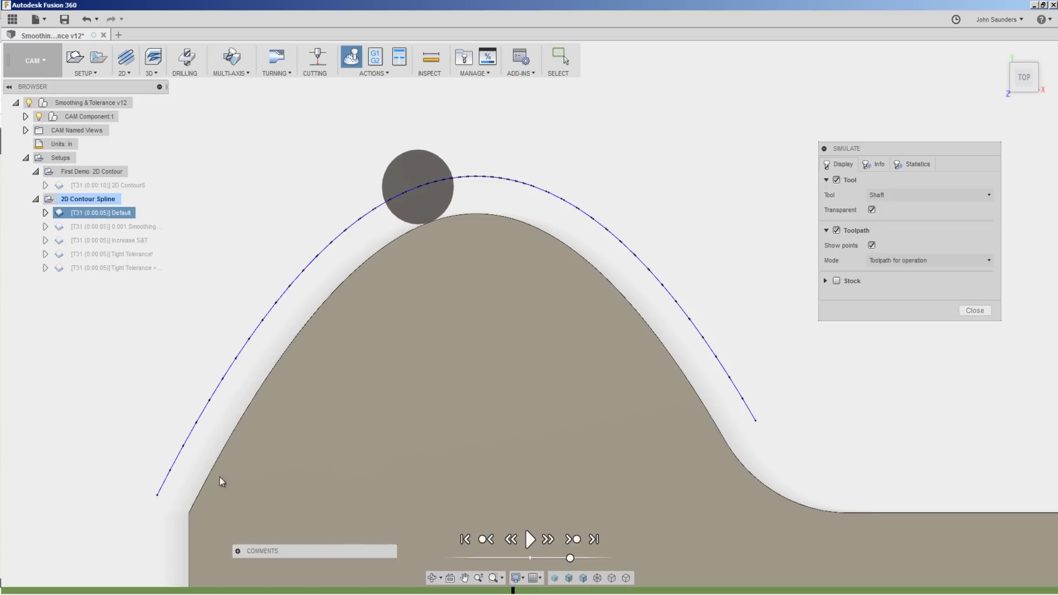
pyautogui.scroll(2, 221, 480)
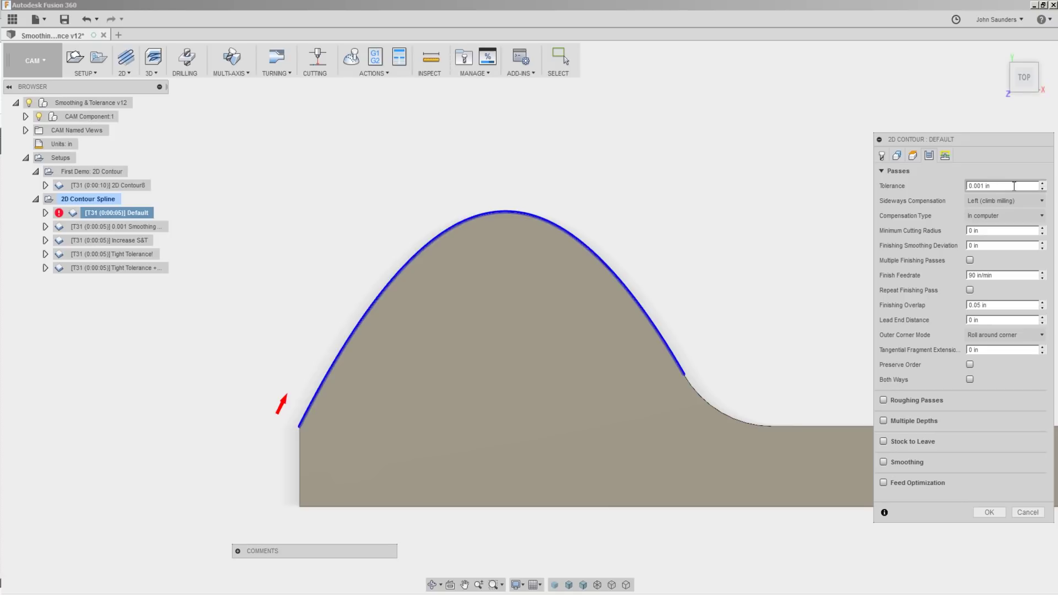
# Step: Edit the Default operation's Passes tolerance, trying 0.0005 before settling on 0.001 in
pyautogui.click(1014, 186)
pyautogui.moveTo(431, 308)
pyautogui.keyDown('shift'); pyautogui.mouseDown(button='middle')
pyautogui.moveTo(461, 329)
pyautogui.moveTo(448, 255)
pyautogui.mouseUp(button='middle'); pyautogui.keyUp('shift')
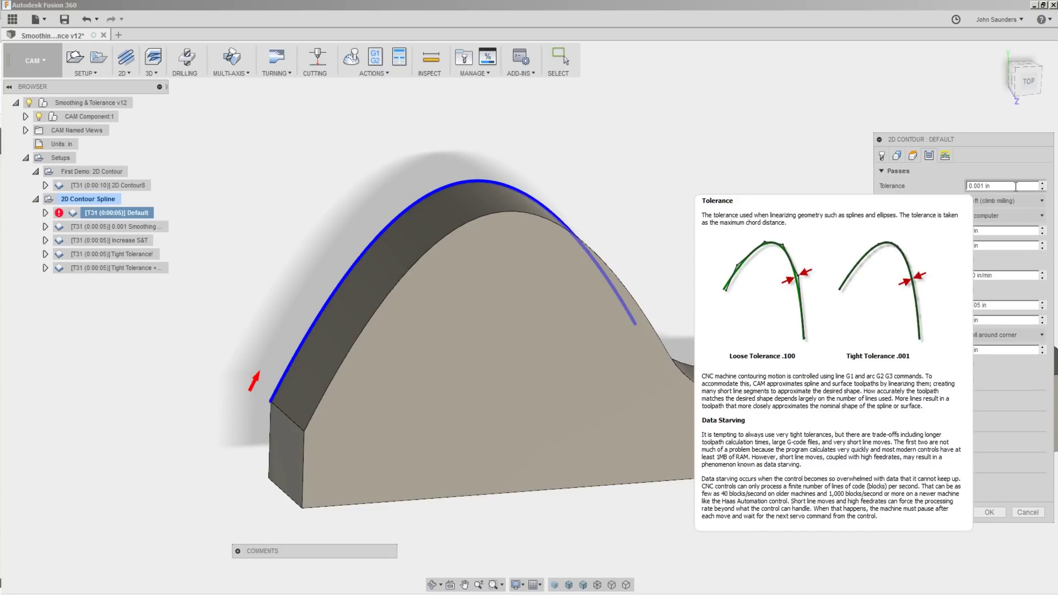
pyautogui.tripleClick(1016, 186)
pyautogui.write('0.0005')
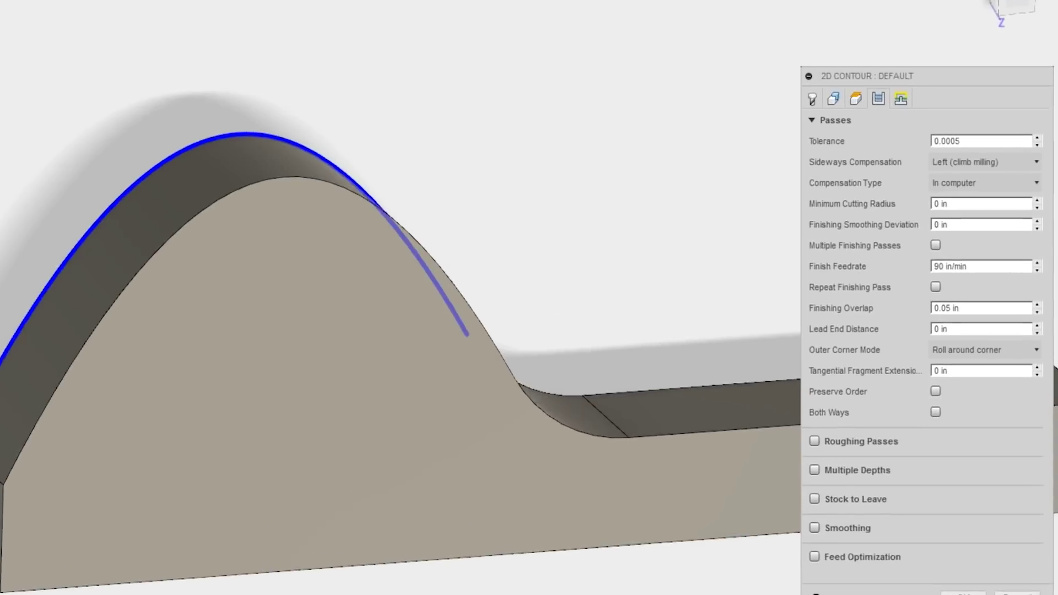
pyautogui.press('BackSpace')
pyautogui.press('BackSpace')
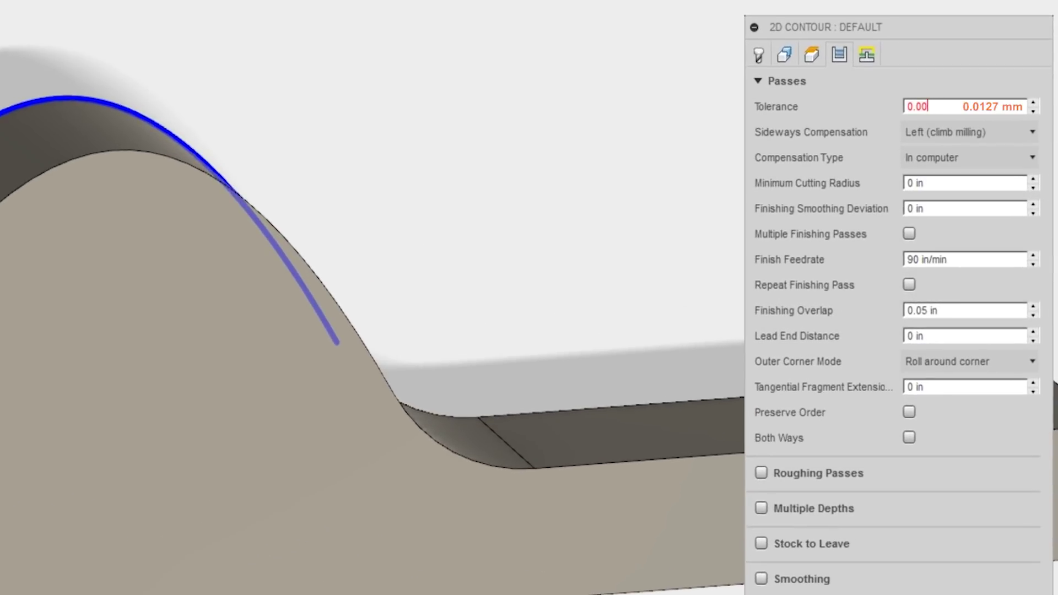
pyautogui.write('1')
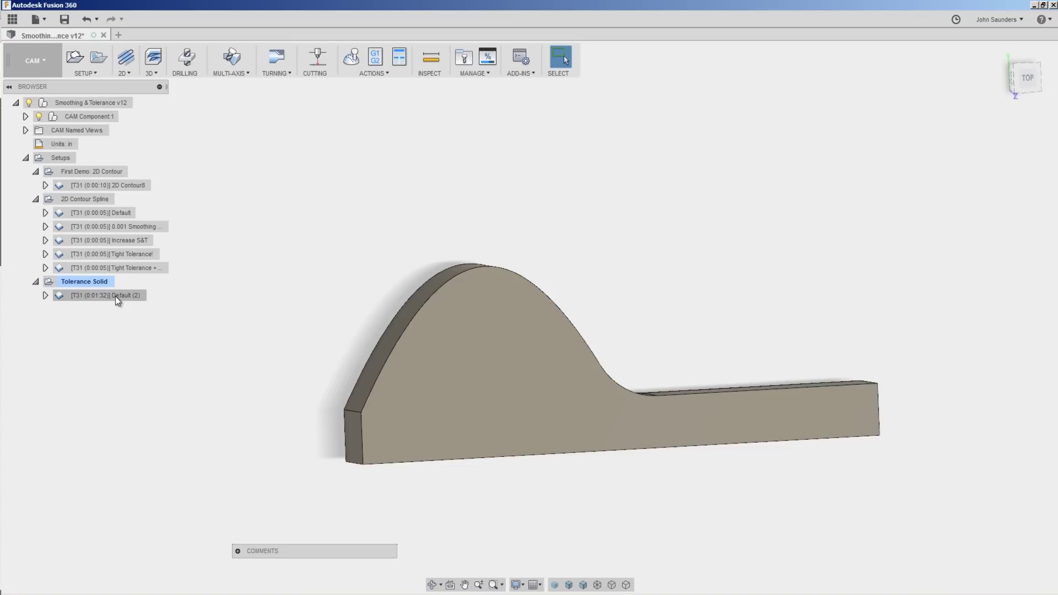
# Step: Simulate Default (2) to the end of its toolpath and orbit to view the stock
pyautogui.click(116, 298)
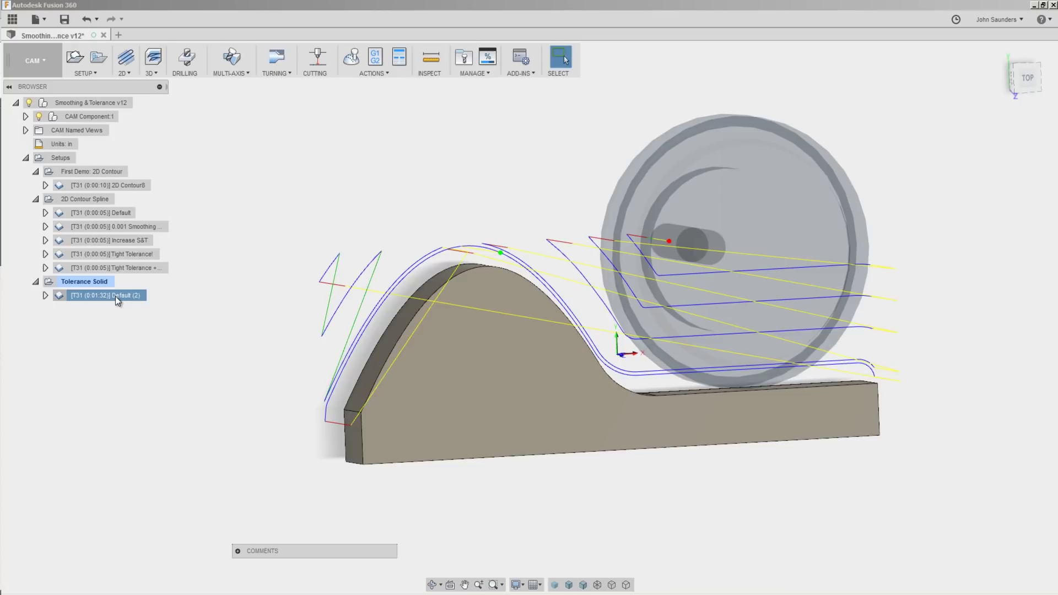
pyautogui.hotkey('alt', 's')
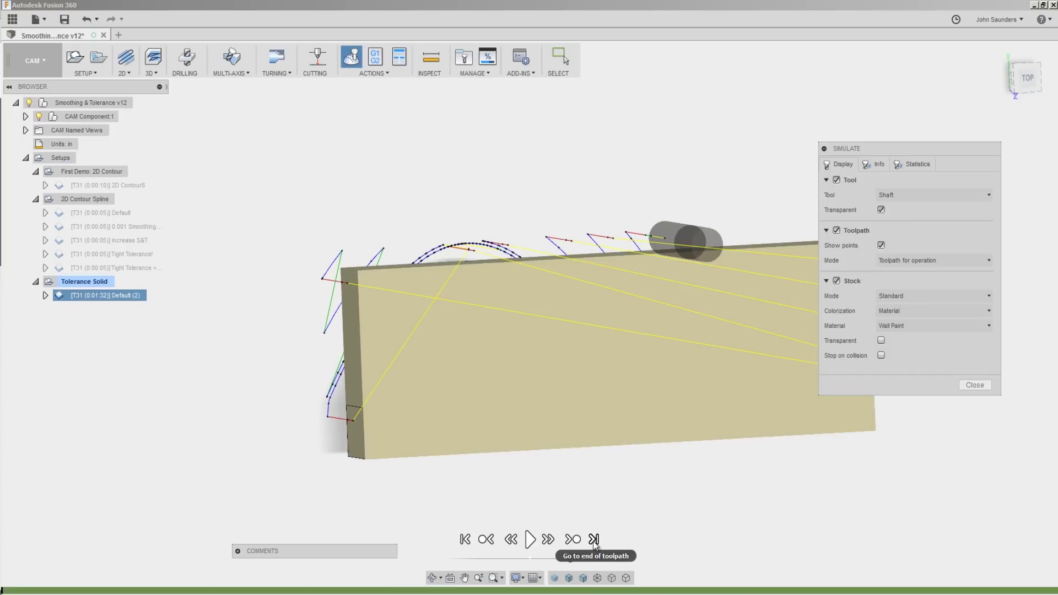
pyautogui.click(594, 542)
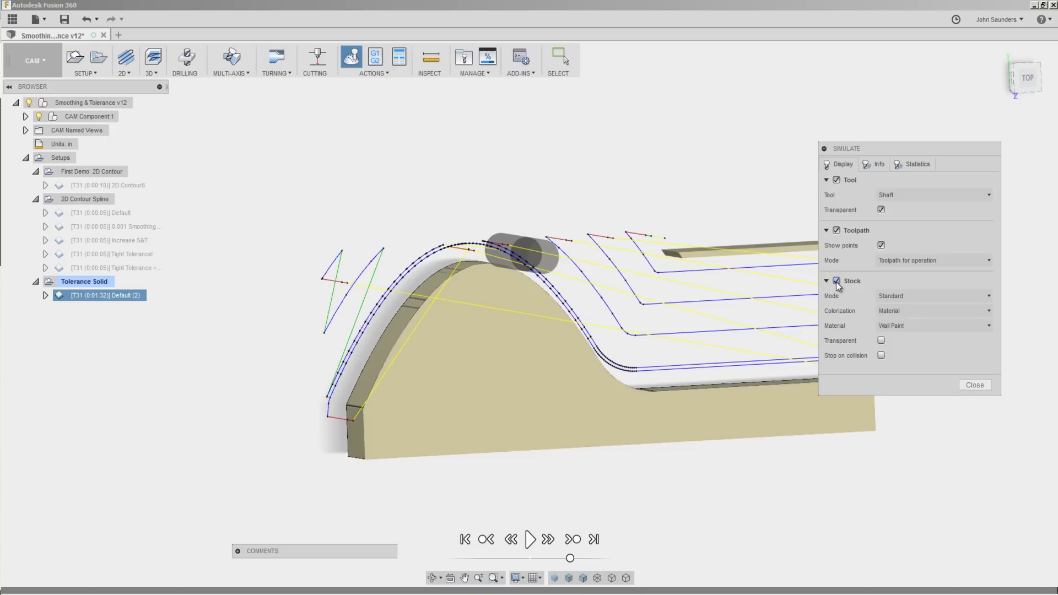
pyautogui.keyDown('shift'); pyautogui.moveTo(536, 364); pyautogui.dragTo(484, 360, button='middle'); pyautogui.keyUp('shift')
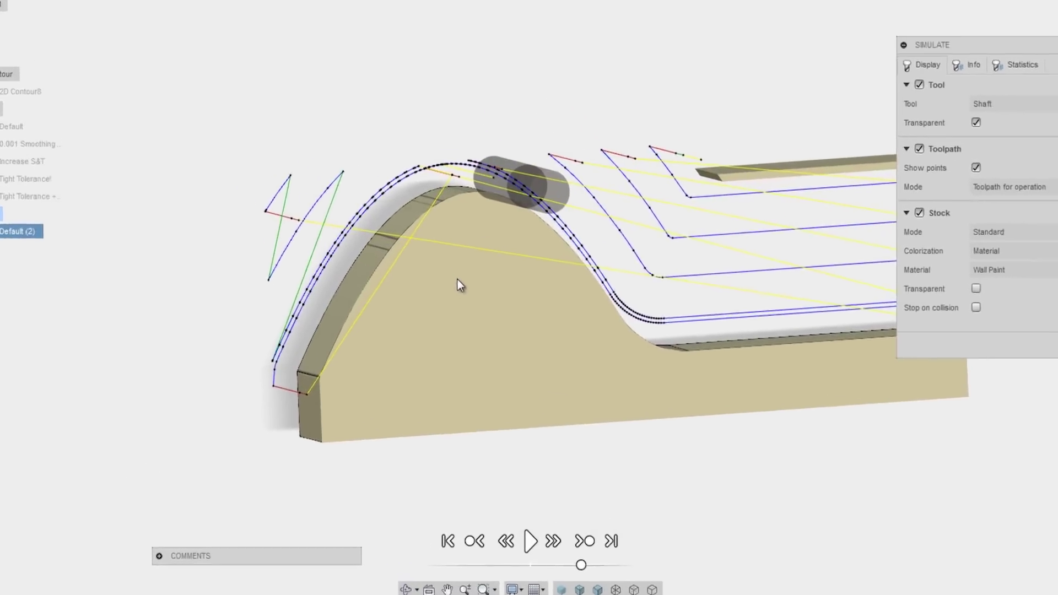
# Step: Save the simulated stock as '1. 0.001 tolerance'
pyautogui.rightClick(472, 338)
pyautogui.moveTo(403, 375)
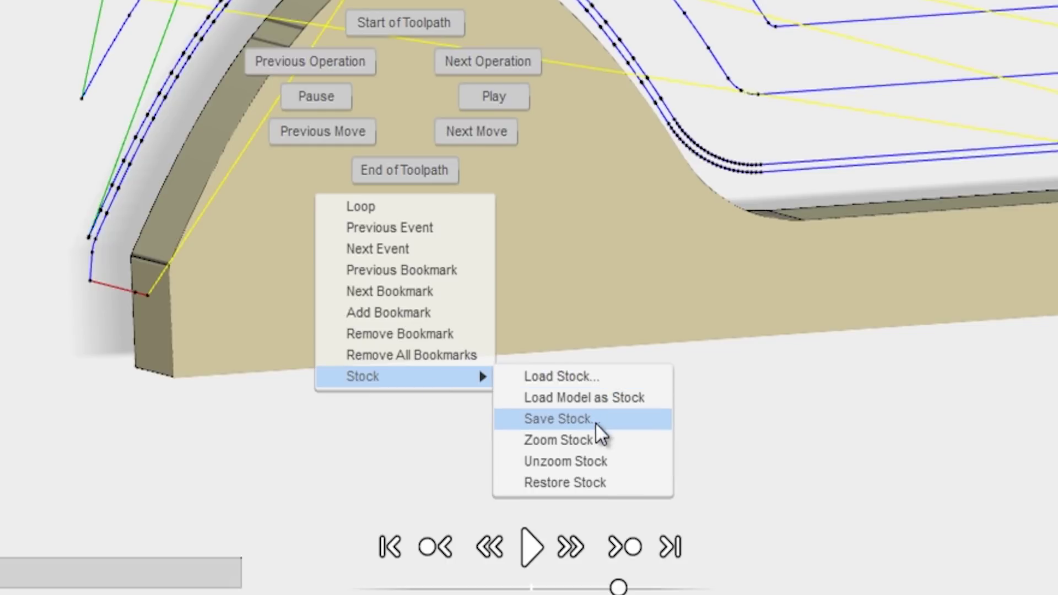
pyautogui.click(596, 421)
pyautogui.write('1')
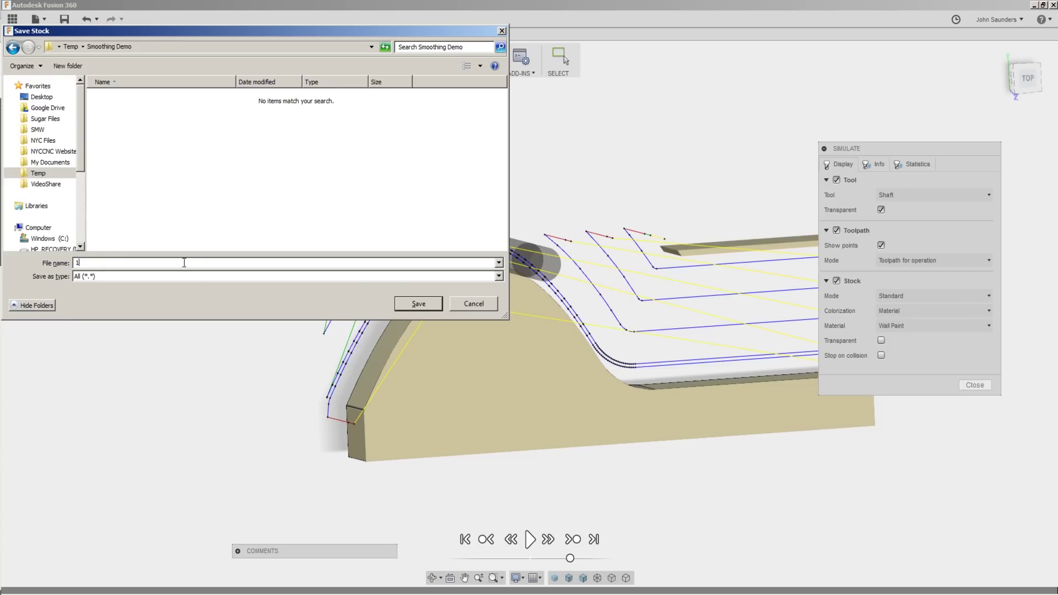
pyautogui.write('. 0.001')
pyautogui.press('BackSpace')
pyautogui.write('te')
pyautogui.write('lera')
pyautogui.press('Return')
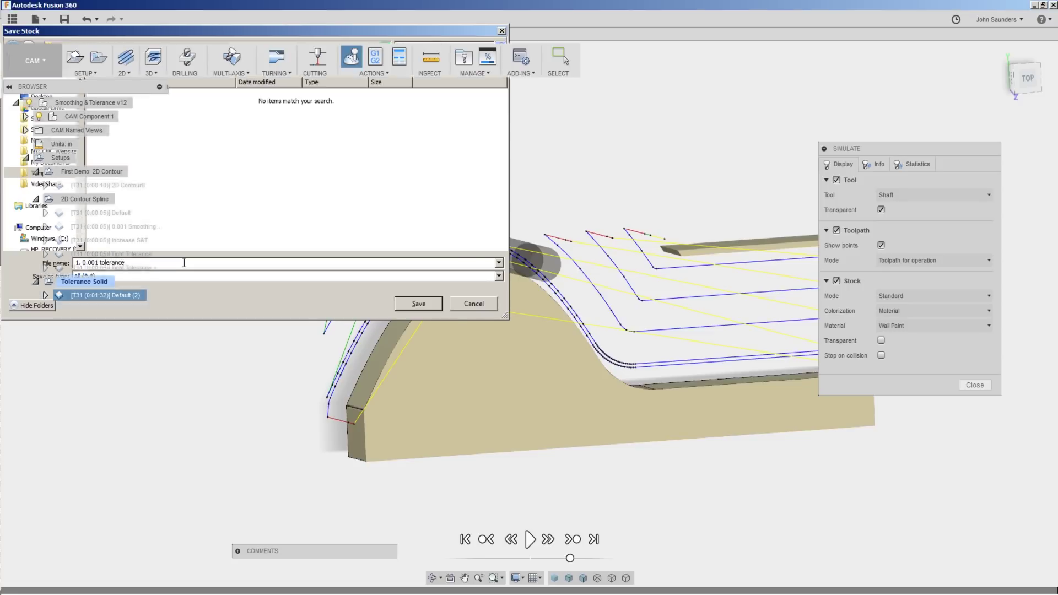
# Step: Change the Default (2) contour's pass tolerance to 0.01 in
pyautogui.click(975, 385)
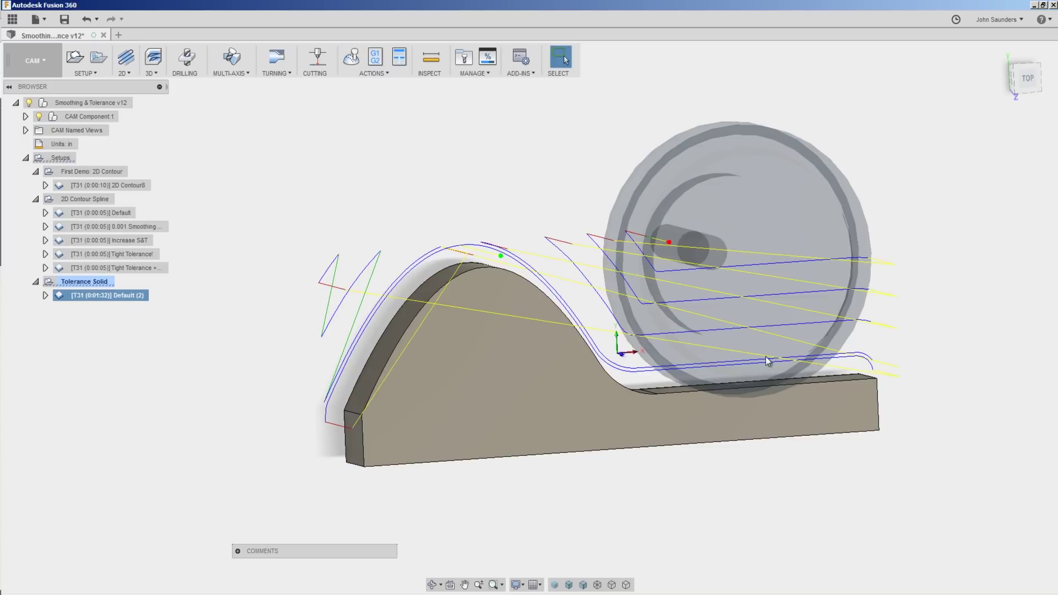
pyautogui.click(282, 280)
pyautogui.rightClick(115, 296)
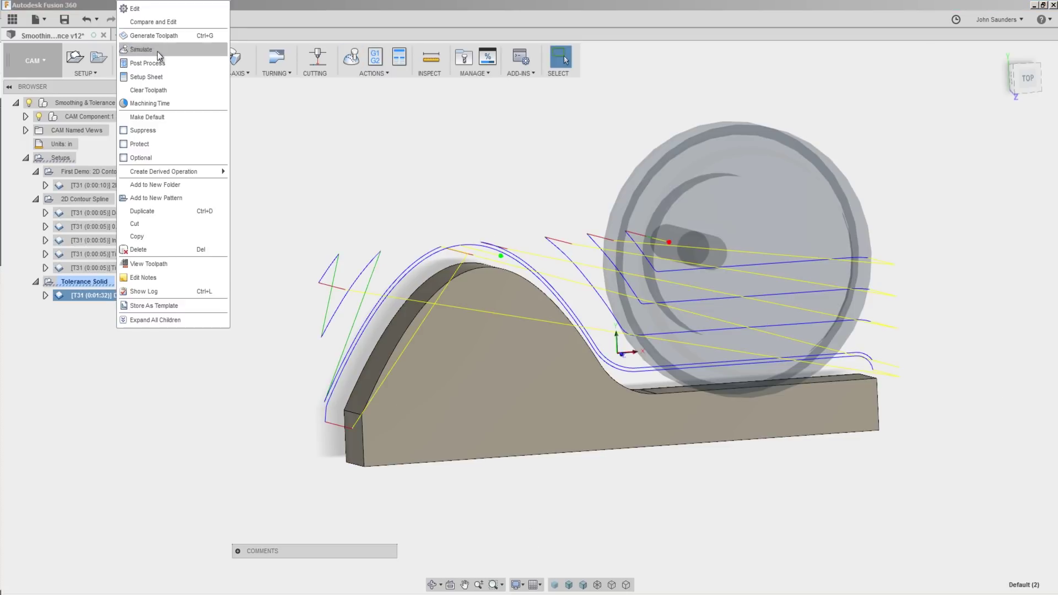
pyautogui.click(154, 10)
pyautogui.click(929, 155)
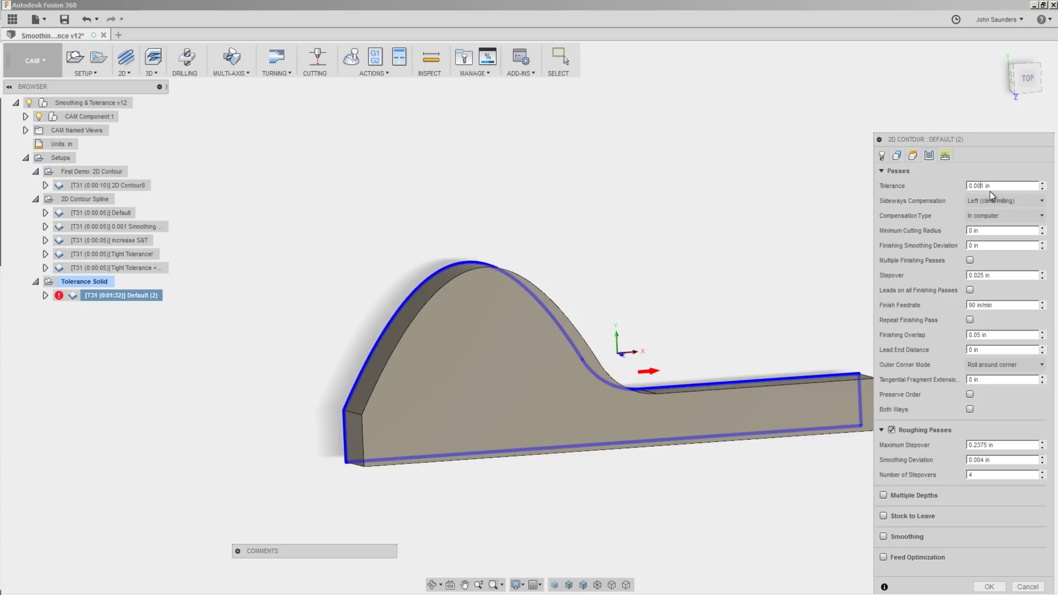
pyautogui.press('BackSpace')
pyautogui.click(989, 587)
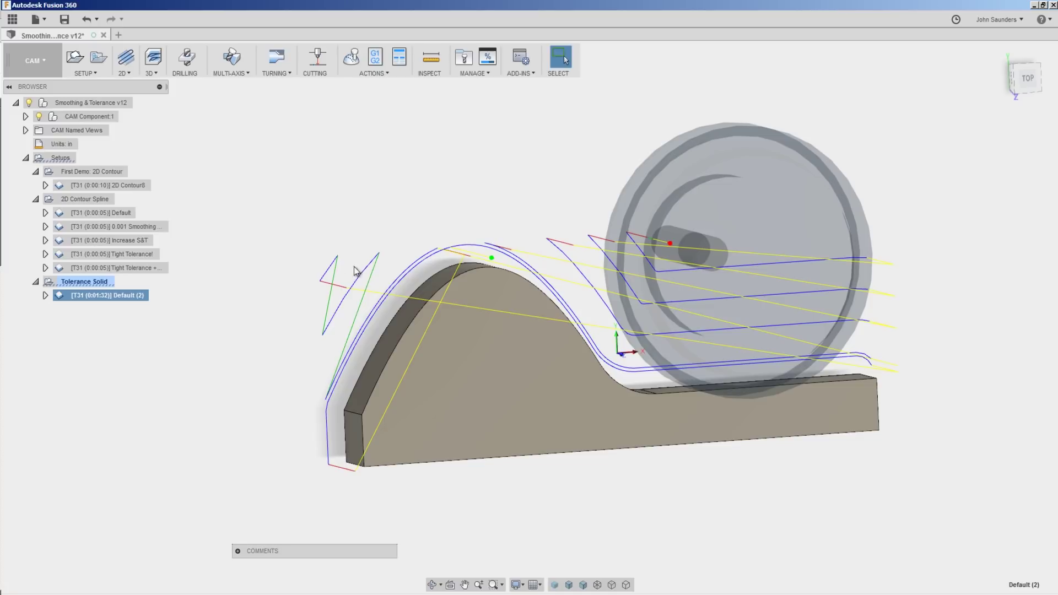
# Step: Re-simulate Default (2) to the end and save the stock as '2. 0.010 tolerance'
pyautogui.click(350, 52)
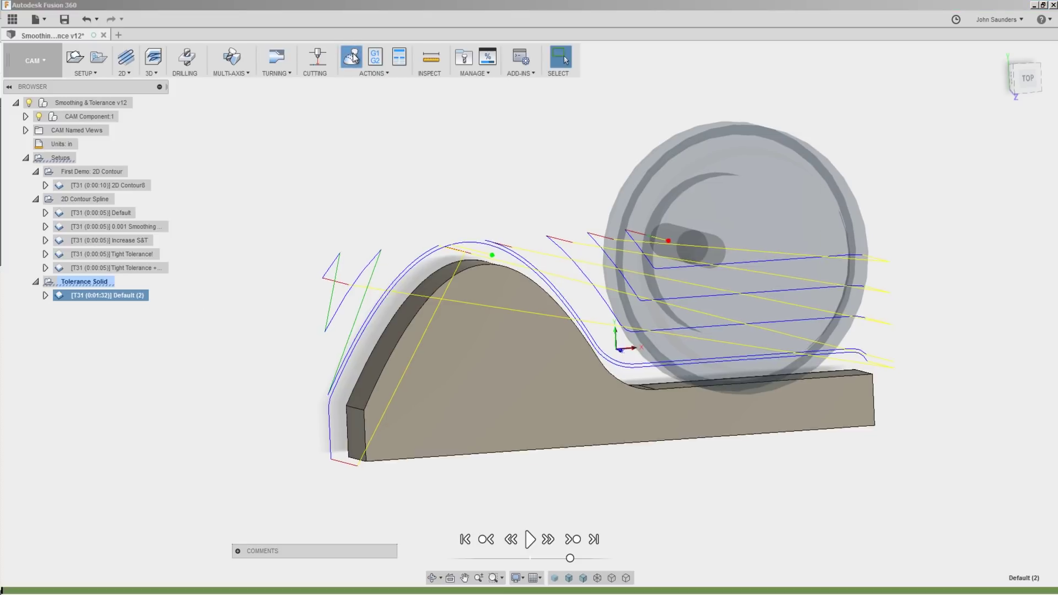
pyautogui.click(593, 539)
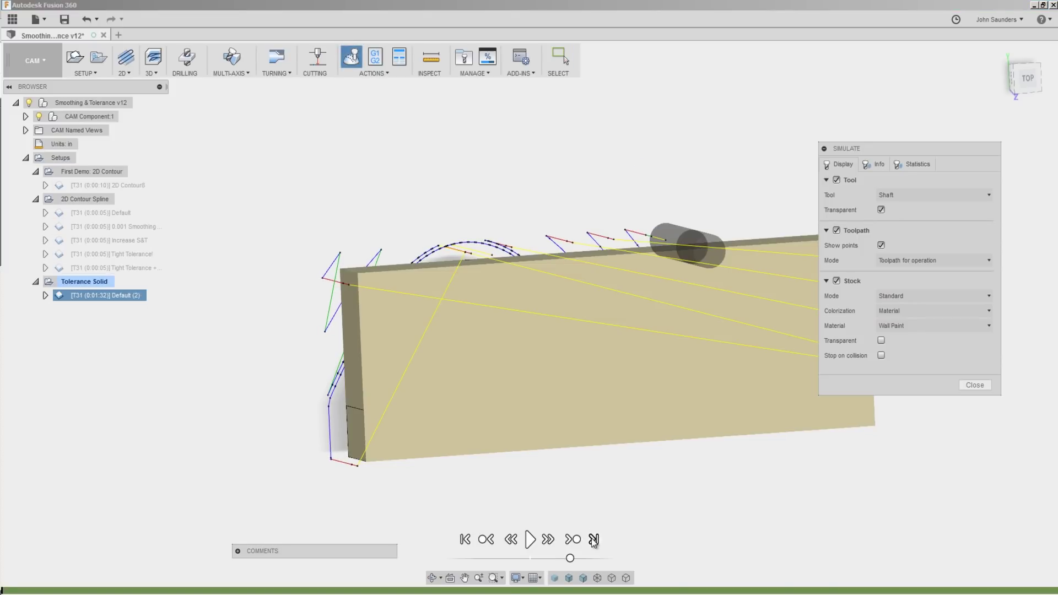
pyautogui.rightClick(499, 386)
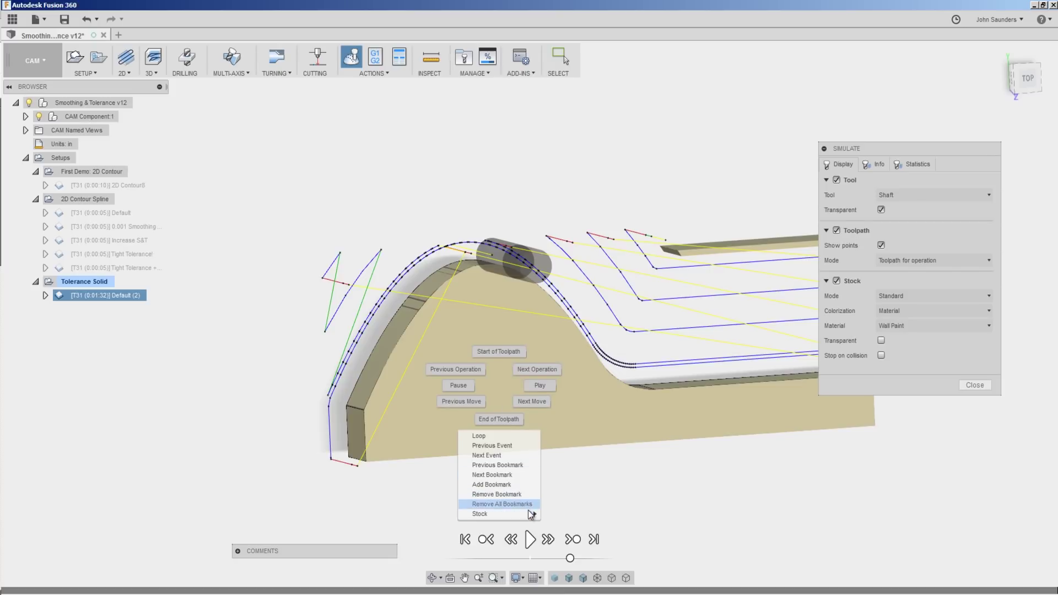
pyautogui.moveTo(496, 514)
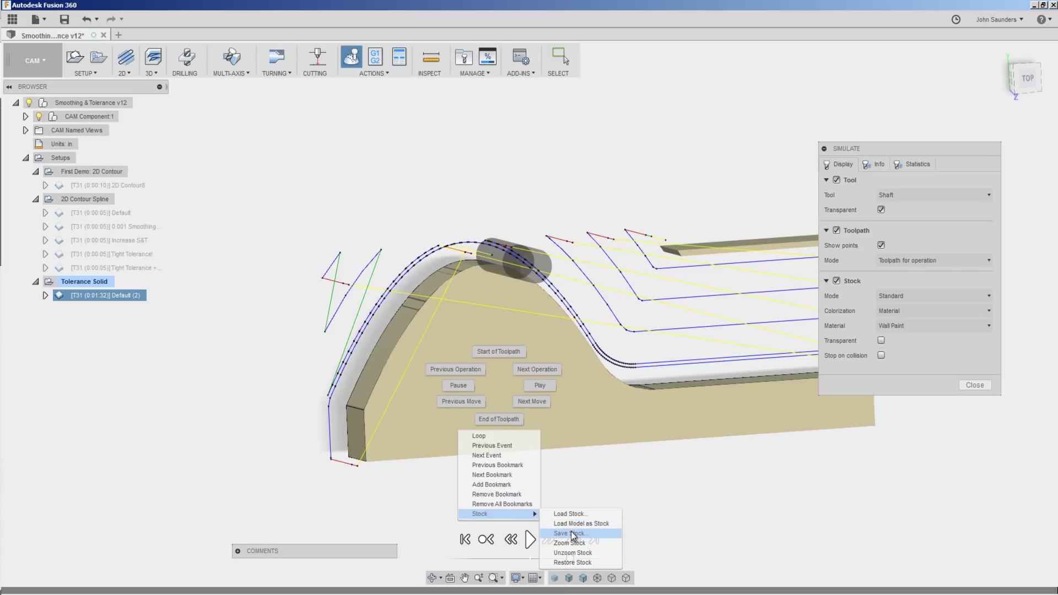
pyautogui.click(573, 534)
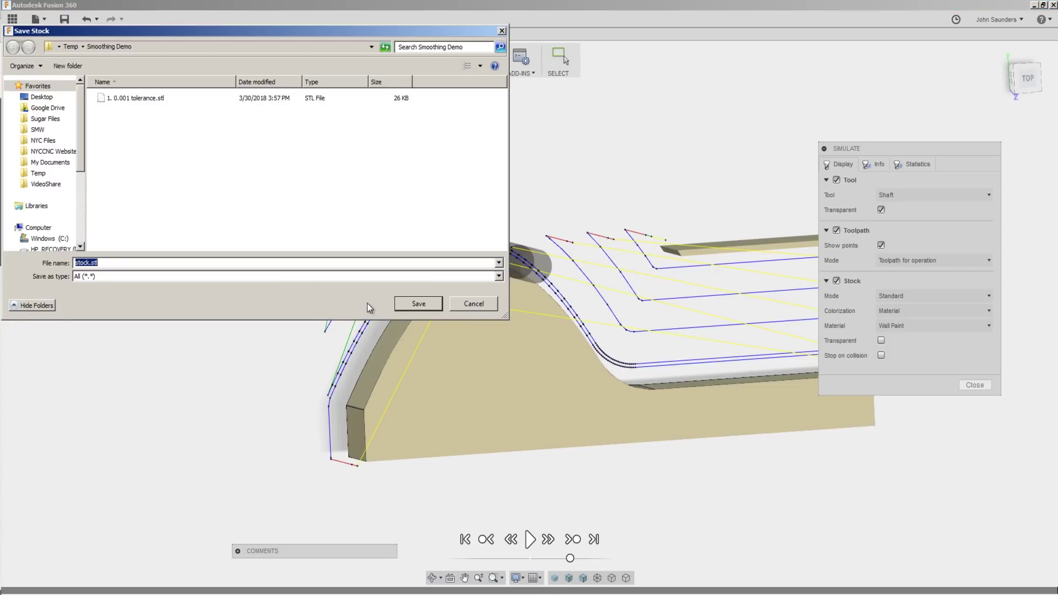
pyautogui.write('2. ')
pyautogui.write('0.010')
pyautogui.write('olerance')
pyautogui.press('Return')
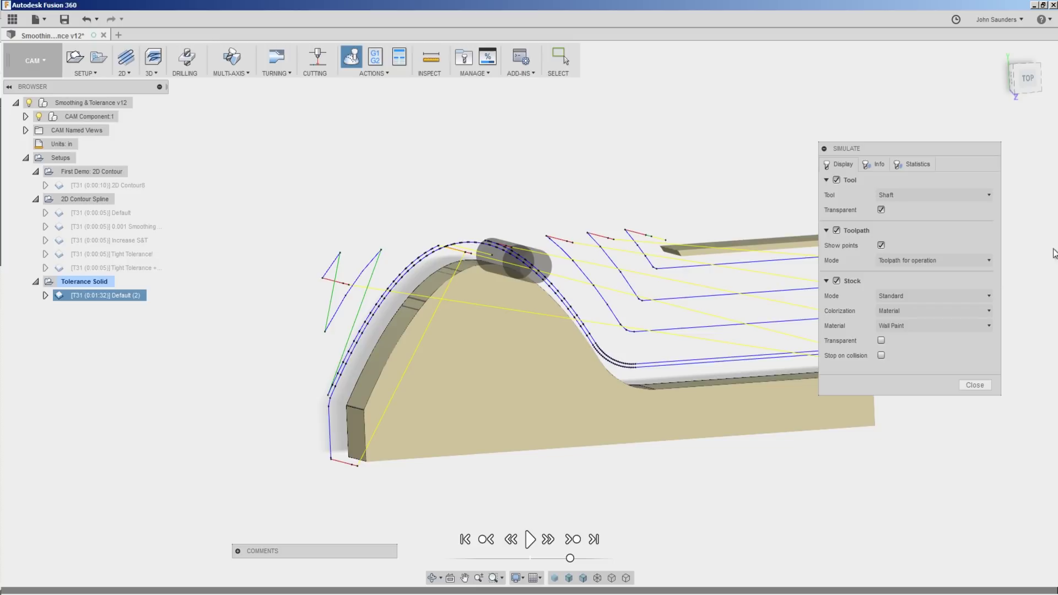
# Step: Upload the 0.001 and 0.010 tolerance stock meshes and open them side by side
pyautogui.click(976, 387)
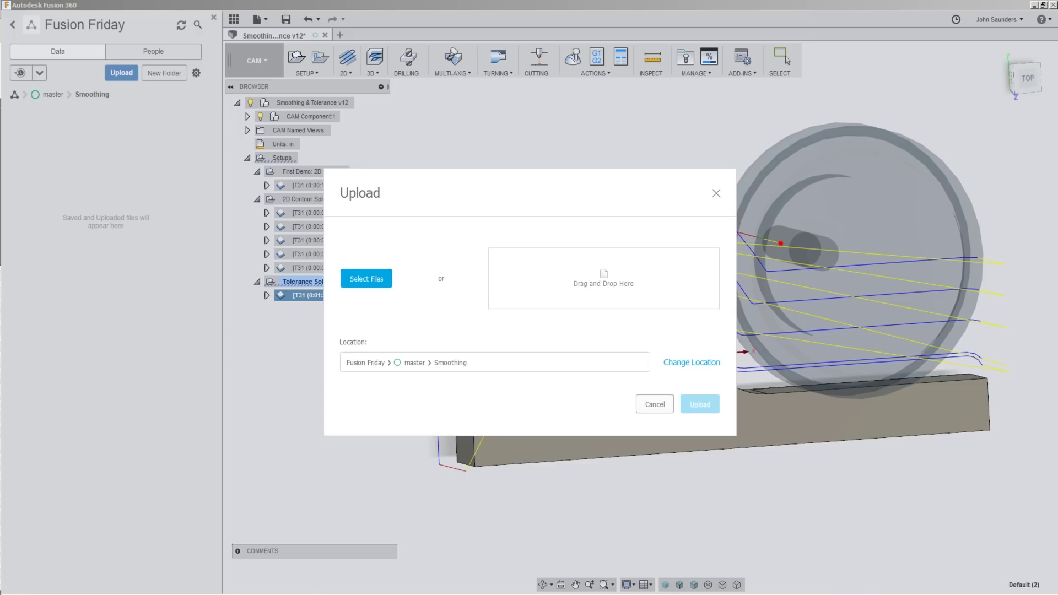
pyautogui.click(697, 439)
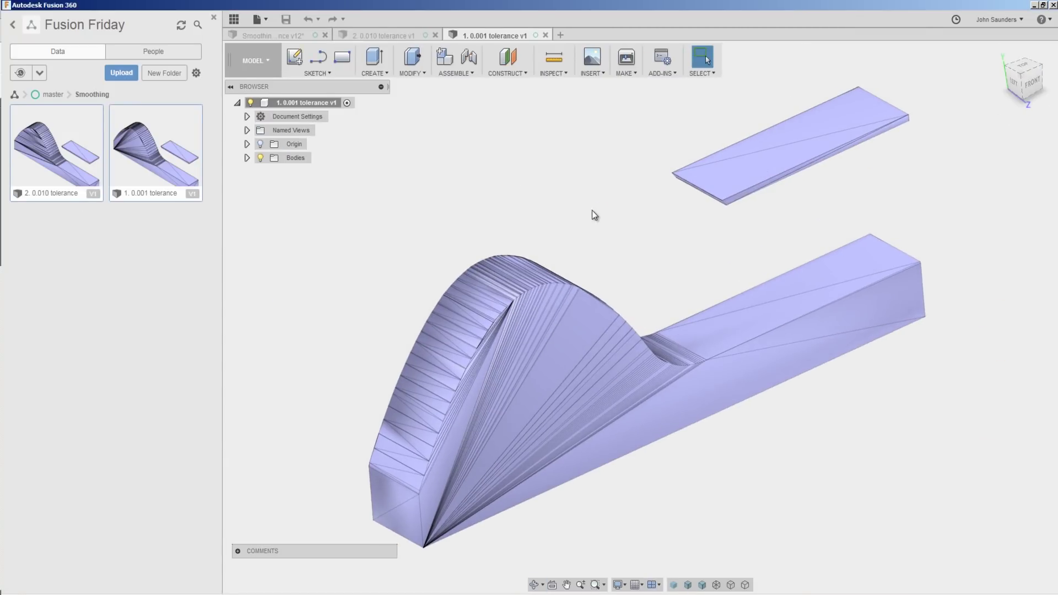
pyautogui.scroll(1, 933, 161)
pyautogui.click(1026, 79)
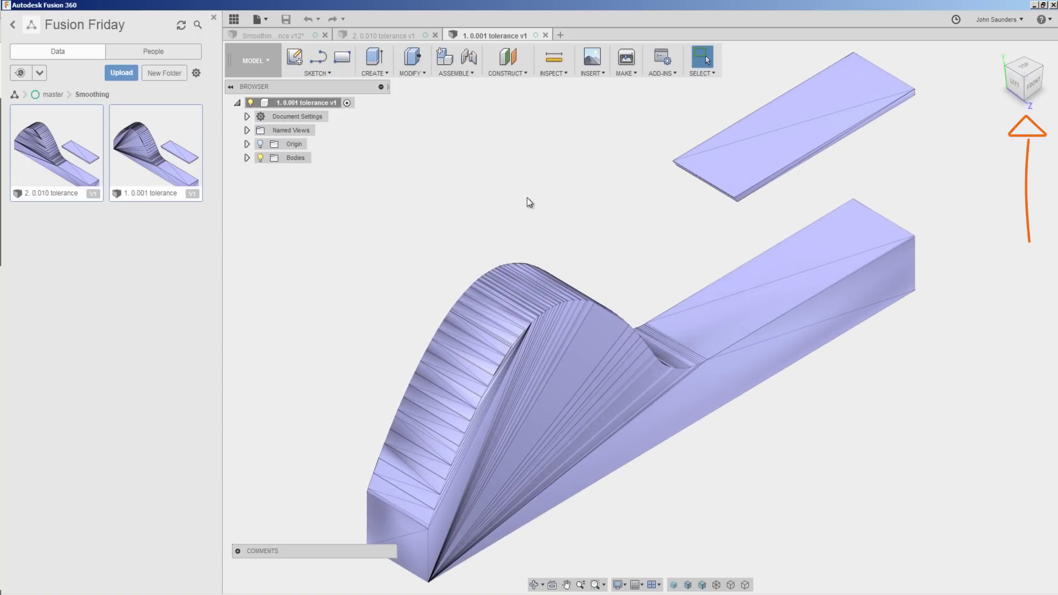
pyautogui.scroll(-1, 535, 177)
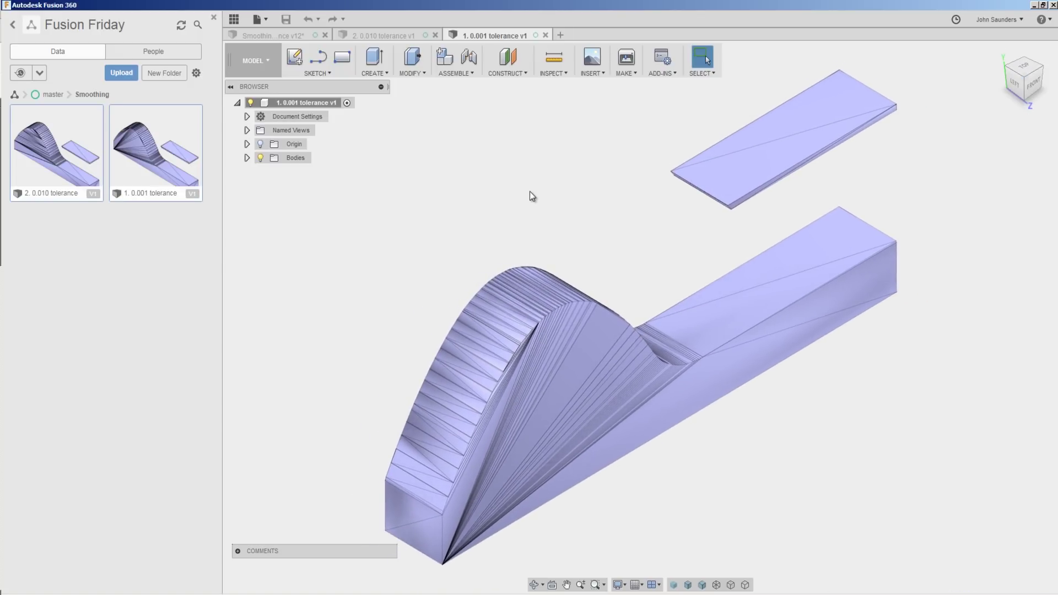
pyautogui.click(399, 36)
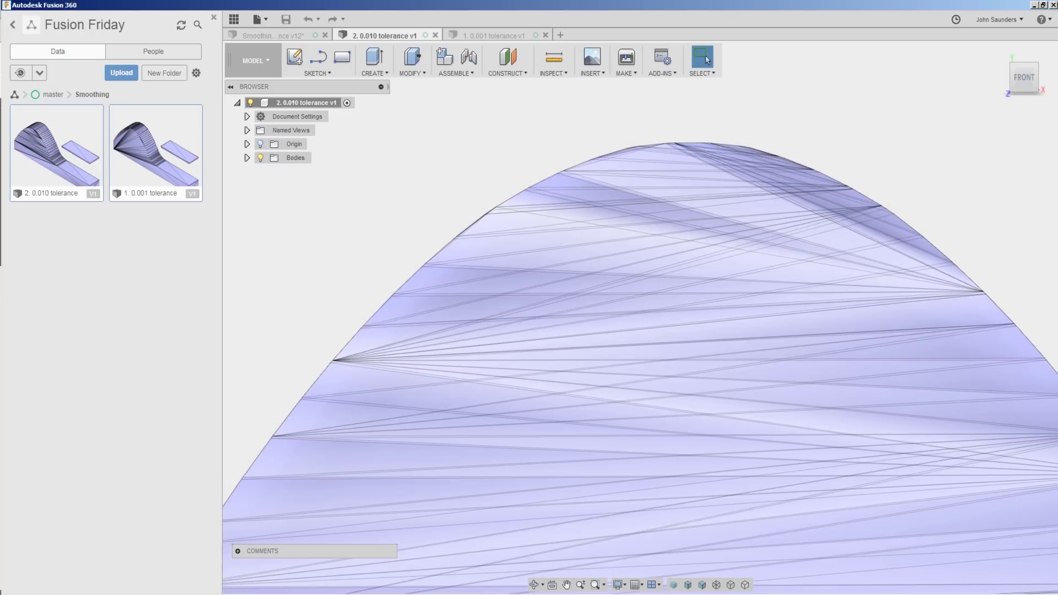
# Step: Return to the CAM document and simulate the Default spline contour toolpath
pyautogui.scroll(-2, 667, 139)
pyautogui.scroll(-2, 615, 142)
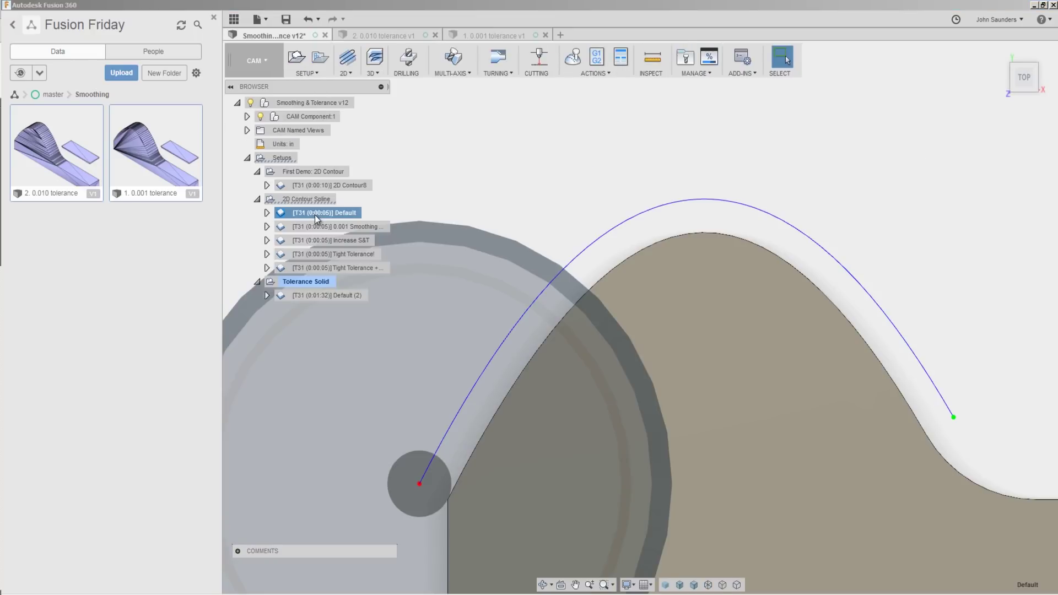
pyautogui.click(571, 60)
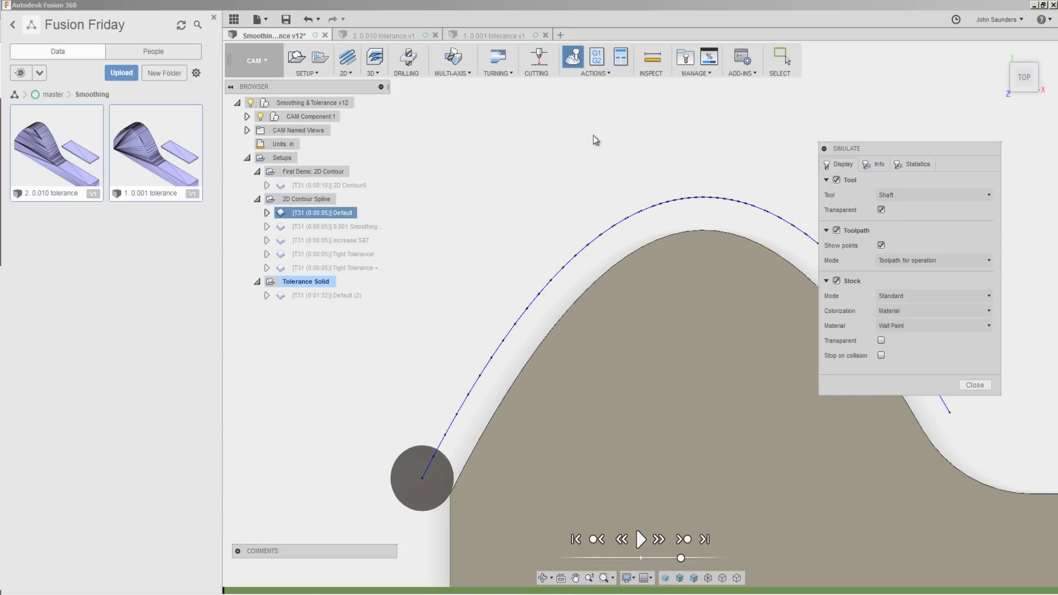
# Step: Post the Default spline contour with the Tormach PathPilot post to 1001.nc
pyautogui.click(975, 385)
pyautogui.click(597, 58)
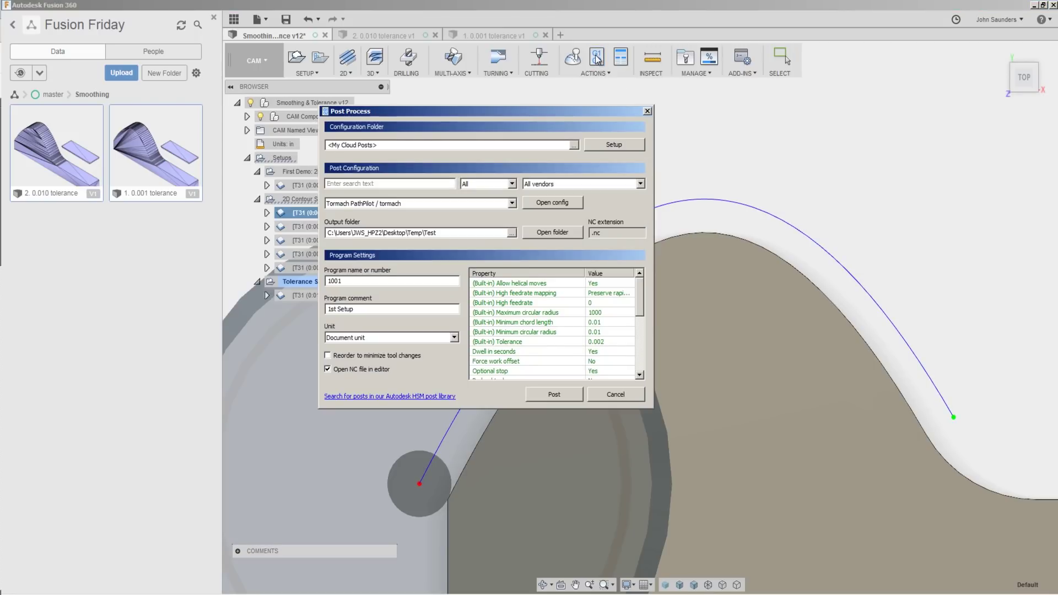
pyautogui.click(548, 398)
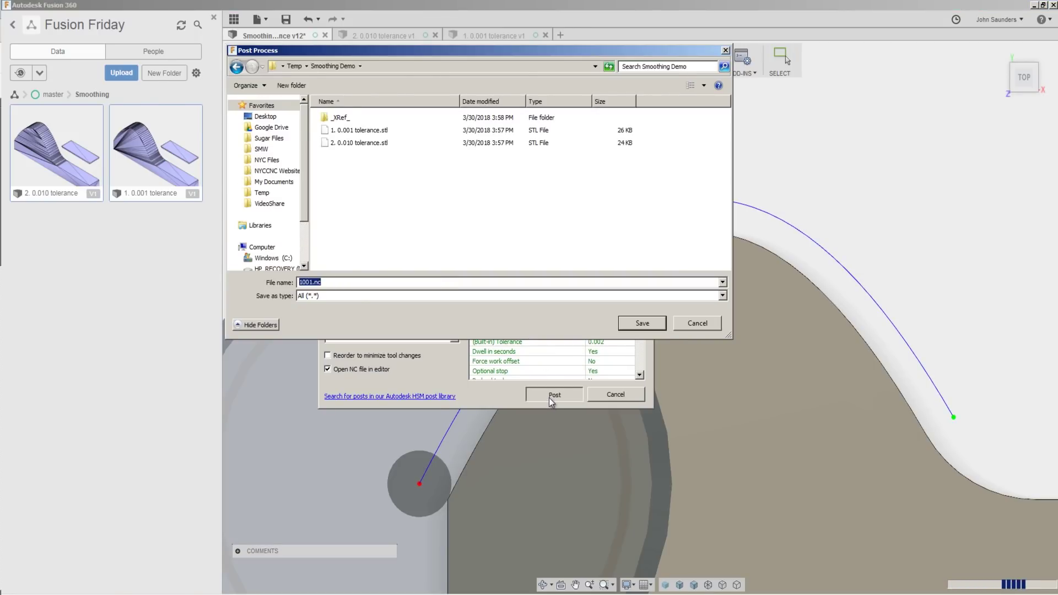
pyautogui.press('Return')
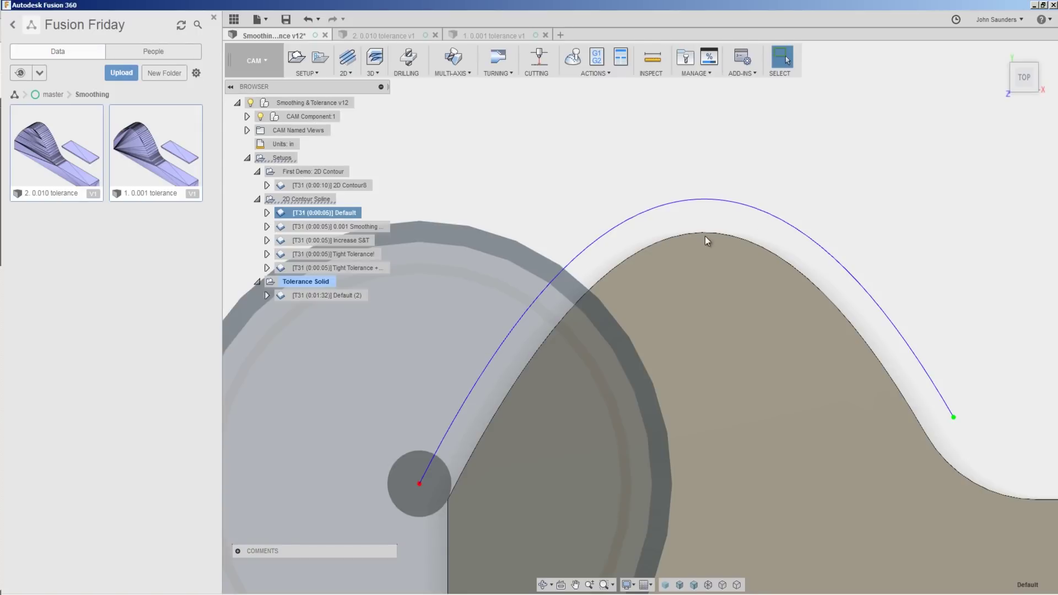
pyautogui.click(322, 187)
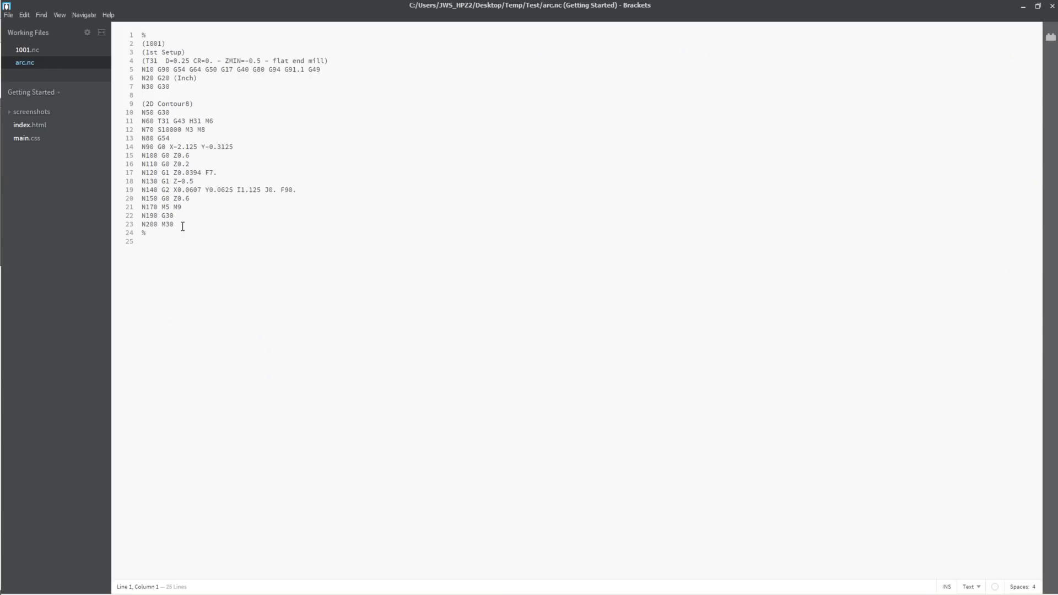
# Step: In Brackets, highlight the last two lines of arc.nc showing its single G2 arc move
pyautogui.moveTo(182, 226); pyautogui.dragTo(152, 222)
pyautogui.click(164, 231)
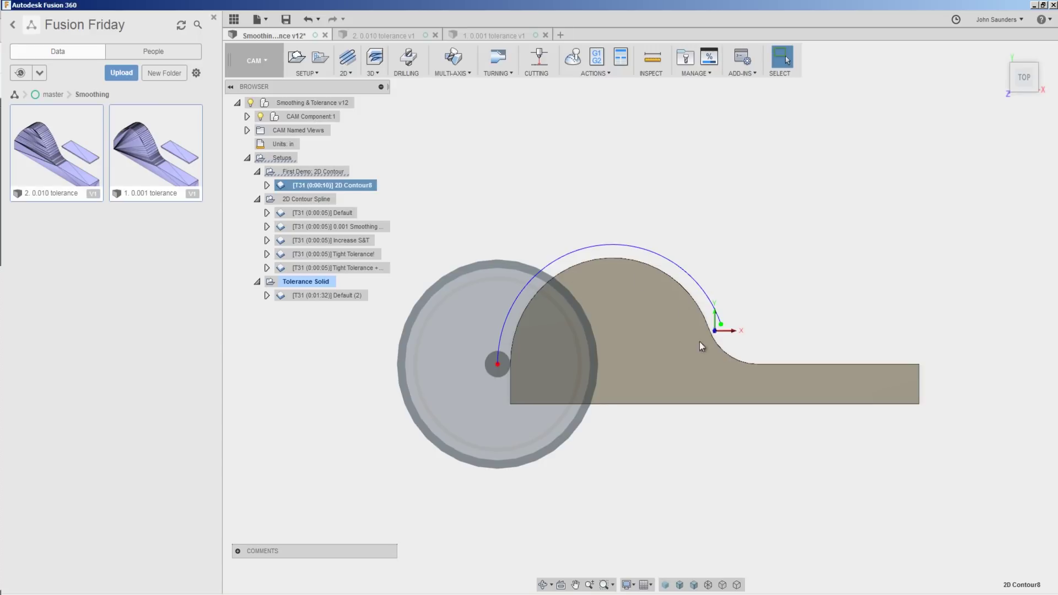
# Step: Select the [T31] Default operation under 2D Contour Spline to display its toolpath
pyautogui.click(325, 213)
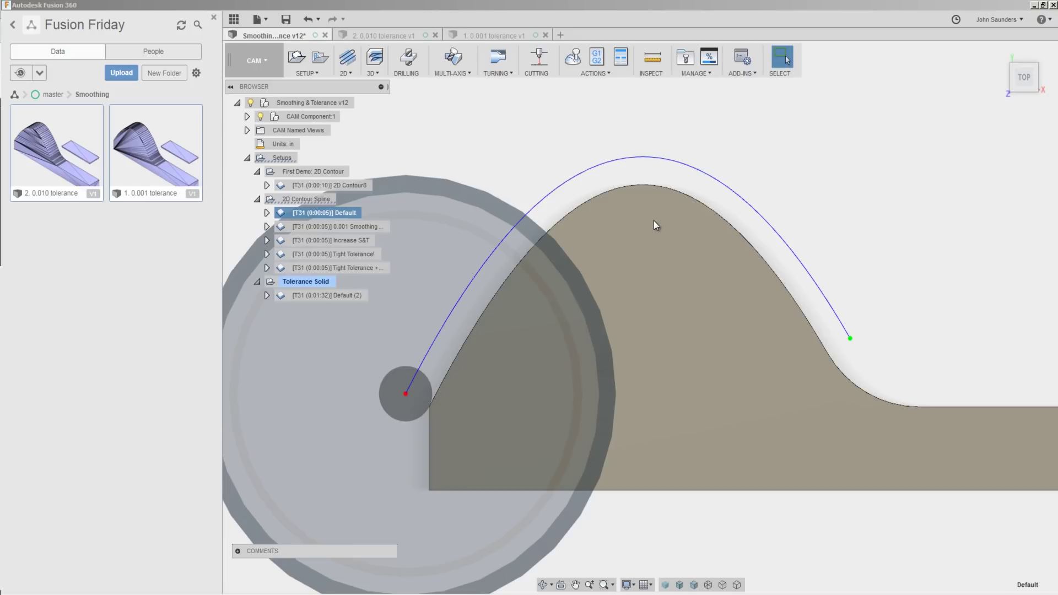
# Step: Duplicate the Default operation, then delete the extra Default (3) copy
pyautogui.rightClick(336, 213)
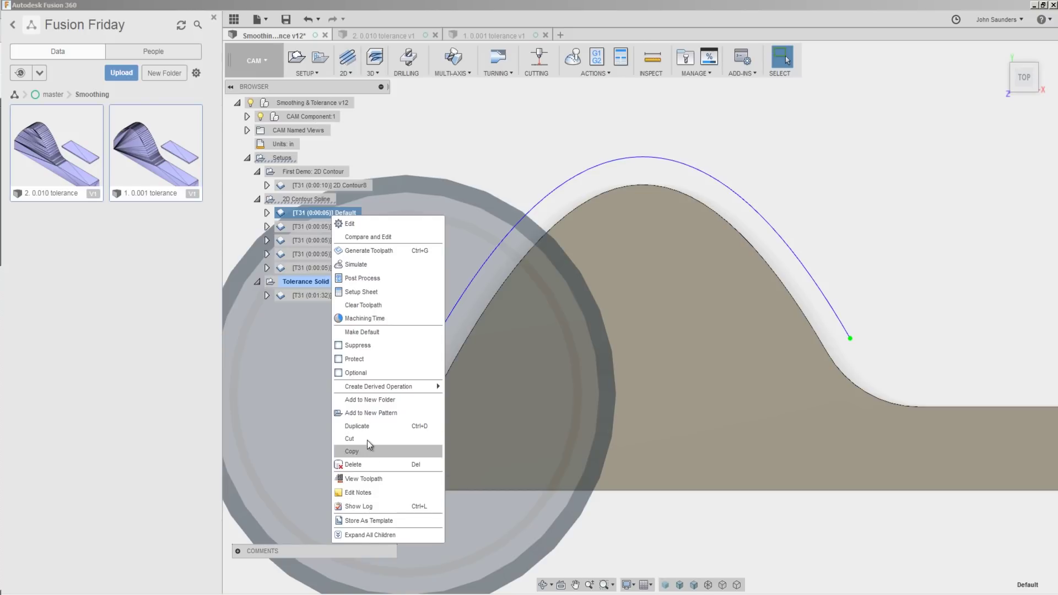
pyautogui.click(366, 426)
pyautogui.click(345, 227)
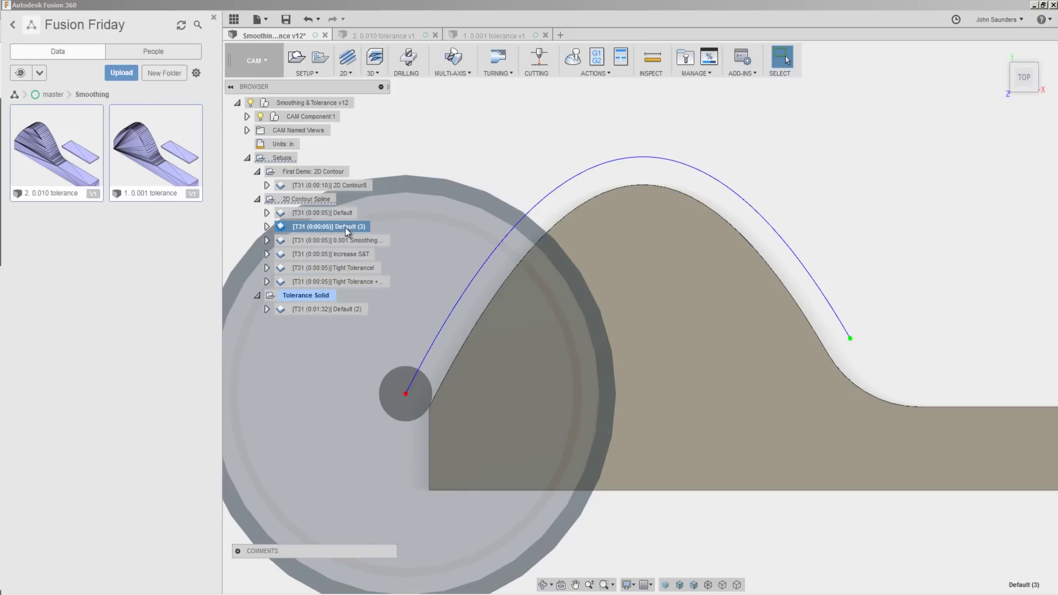
pyautogui.press('Delete')
# Step: Enable Smoothing on the 0.001 Smoothing contour at 0.001 in tolerance
pyautogui.click(312, 230)
pyautogui.rightClick(330, 229)
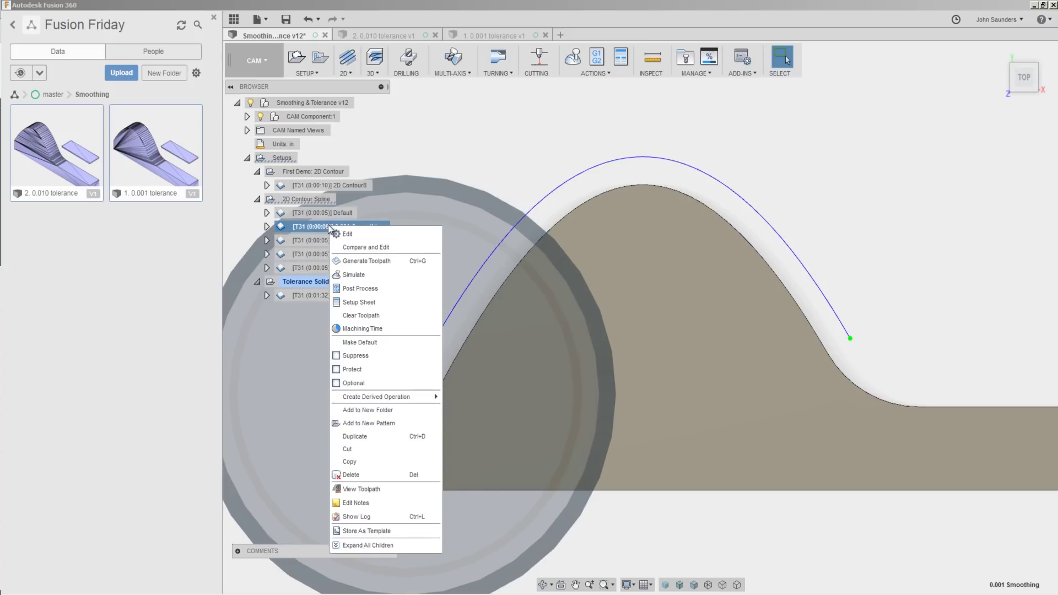
pyautogui.click(399, 231)
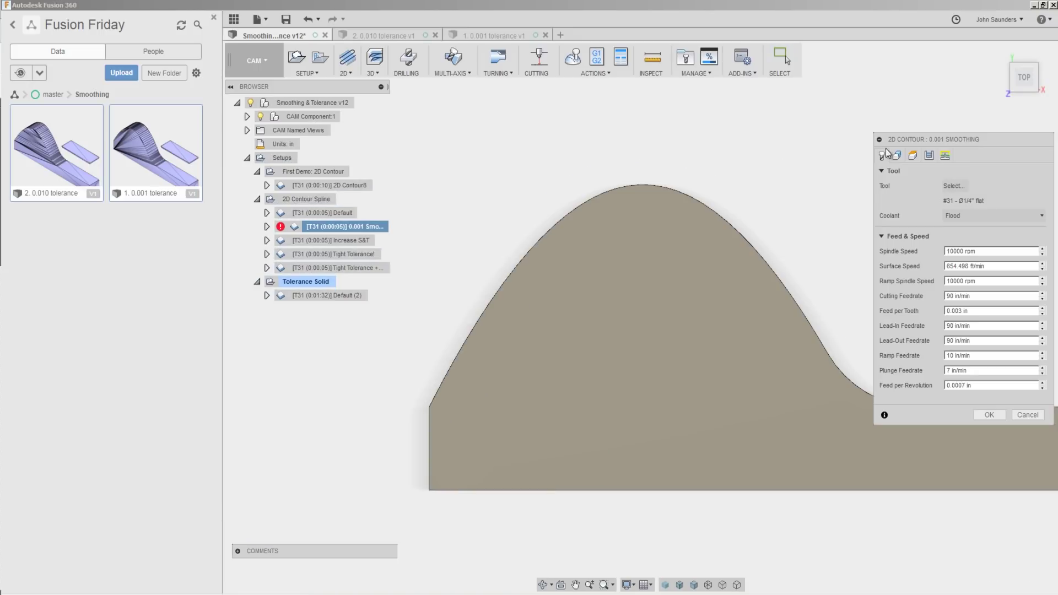
pyautogui.click(929, 156)
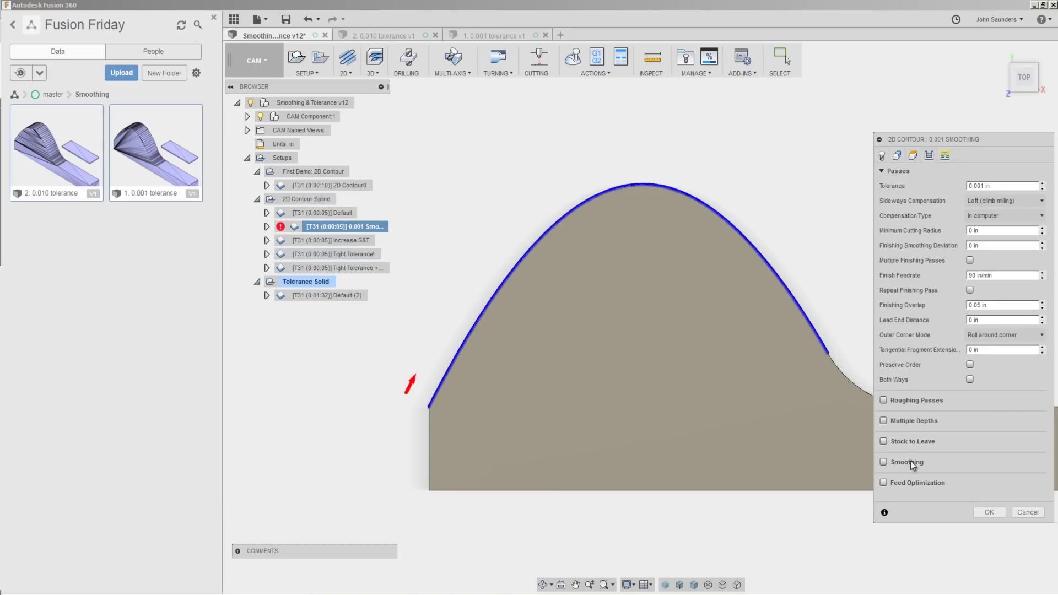
pyautogui.click(883, 461)
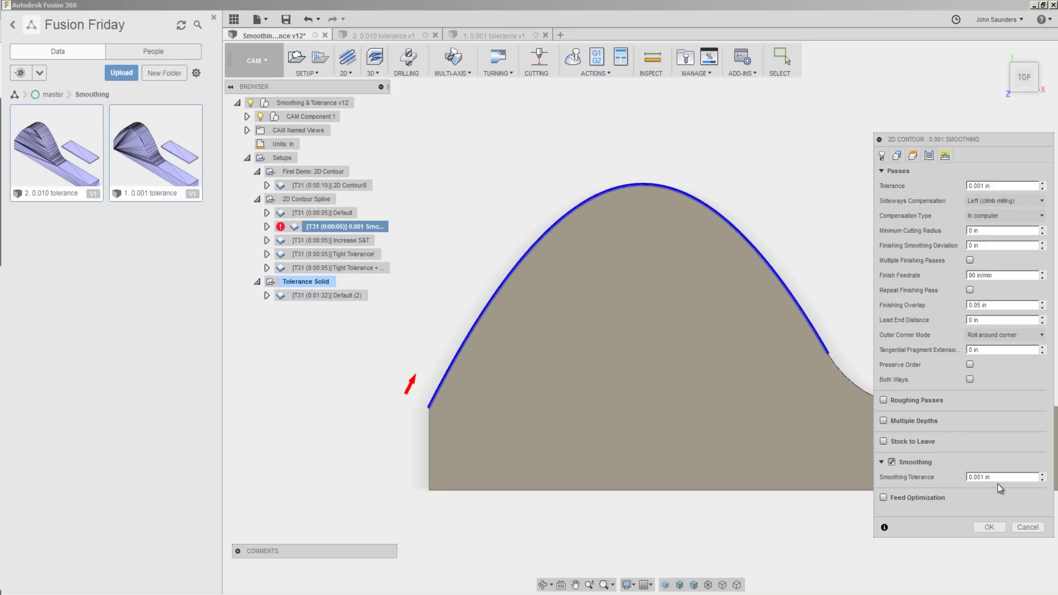
pyautogui.moveTo(1004, 477)
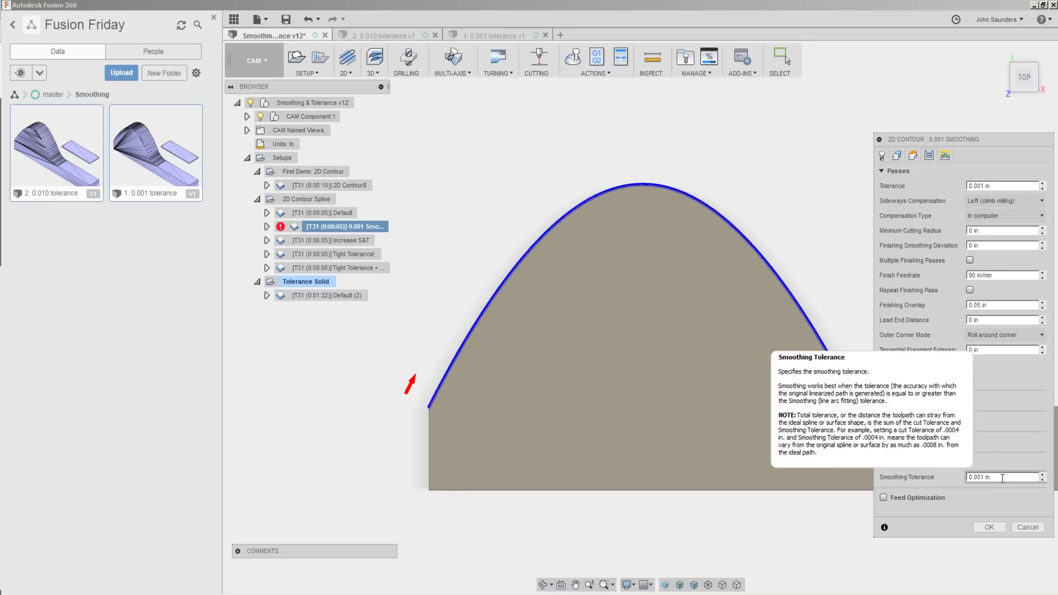
pyautogui.click(991, 528)
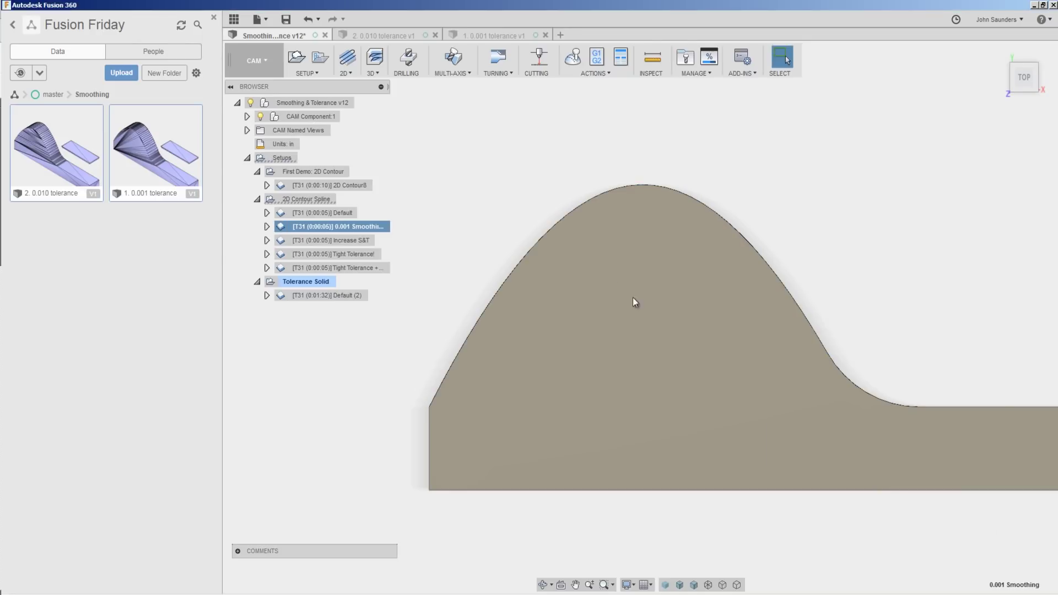
# Step: Simulate the Default contour and zoom in on its densely spaced spline points
pyautogui.click(575, 58)
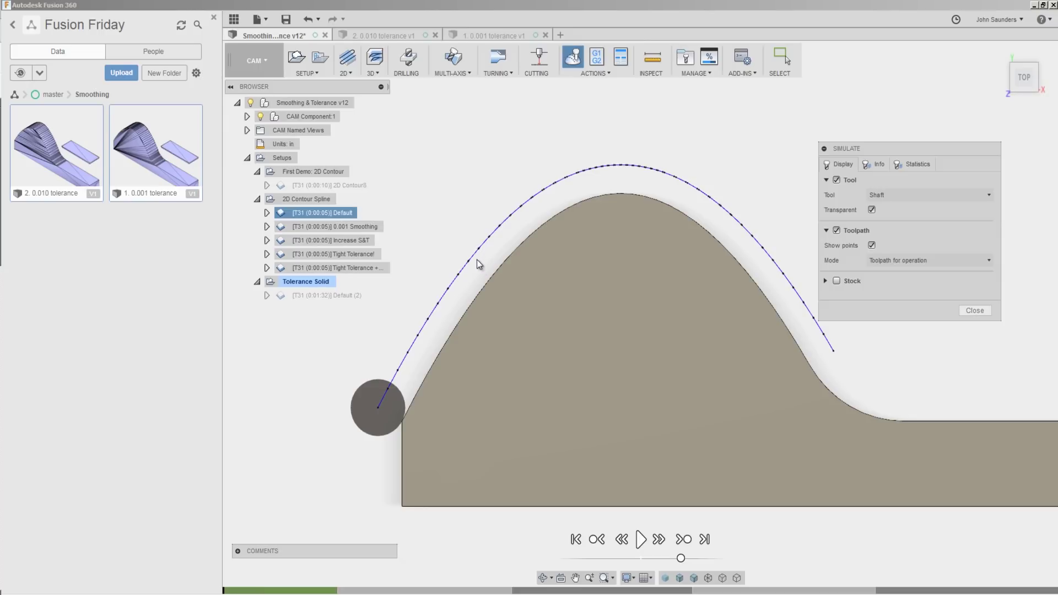
pyautogui.scroll(2, 477, 256)
pyautogui.scroll(3, 402, 379)
pyautogui.scroll(2, 403, 389)
pyautogui.scroll(1, 401, 392)
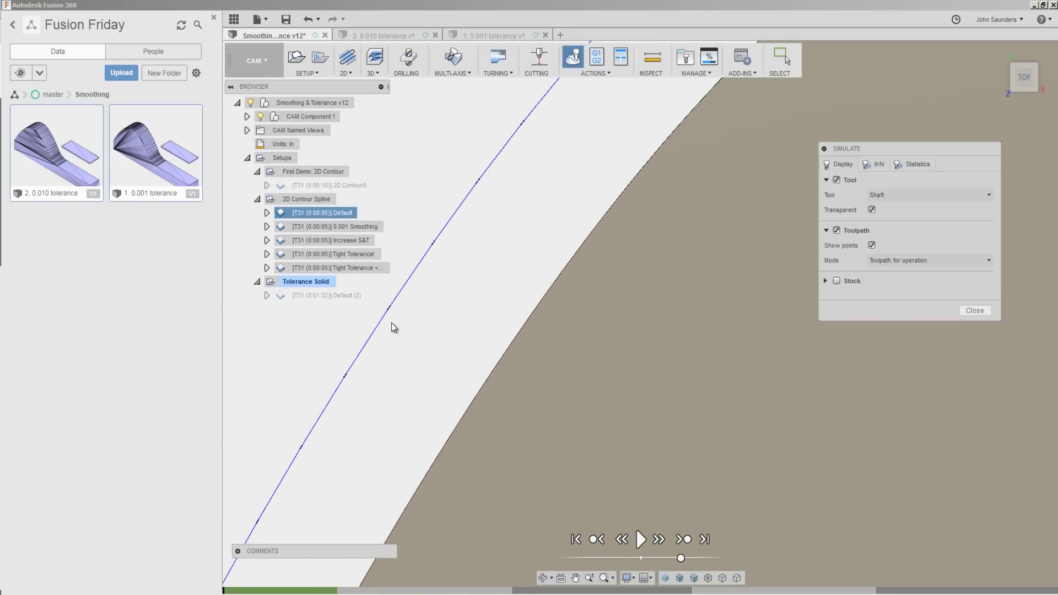
pyautogui.scroll(1, 399, 326)
pyautogui.scroll(1, 399, 326)
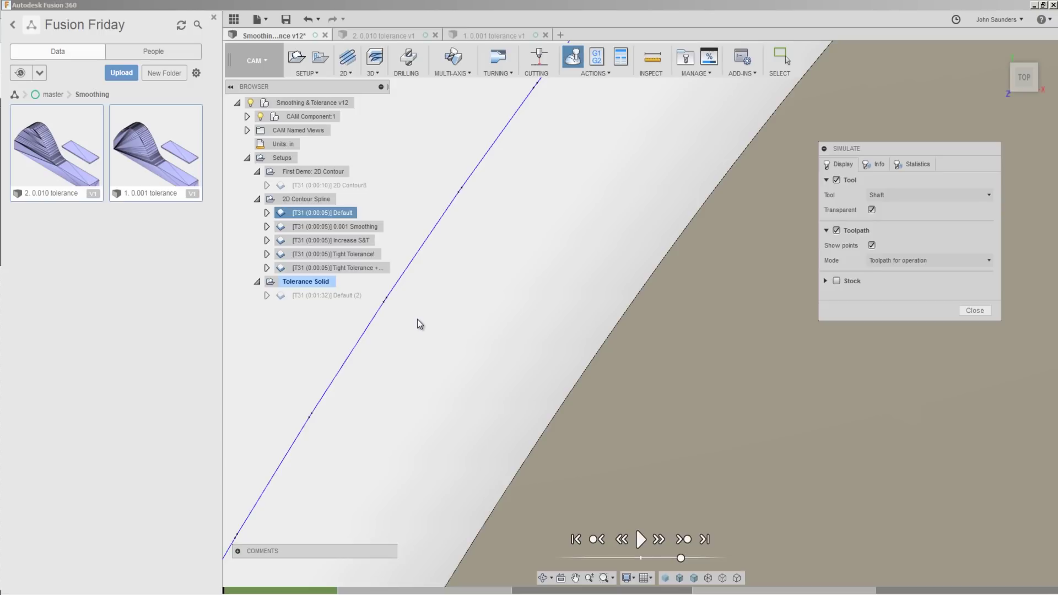
pyautogui.scroll(-5, 395, 311)
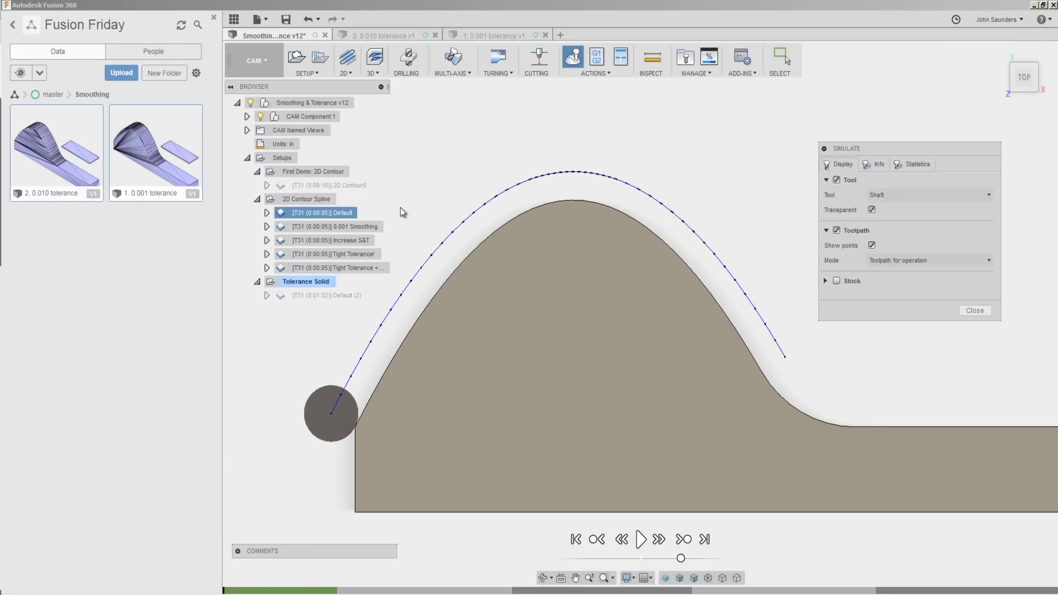
# Step: Show the 0.001 Smoothing toolpath and post it to 1001.nc, replacing the existing file
pyautogui.click(373, 227)
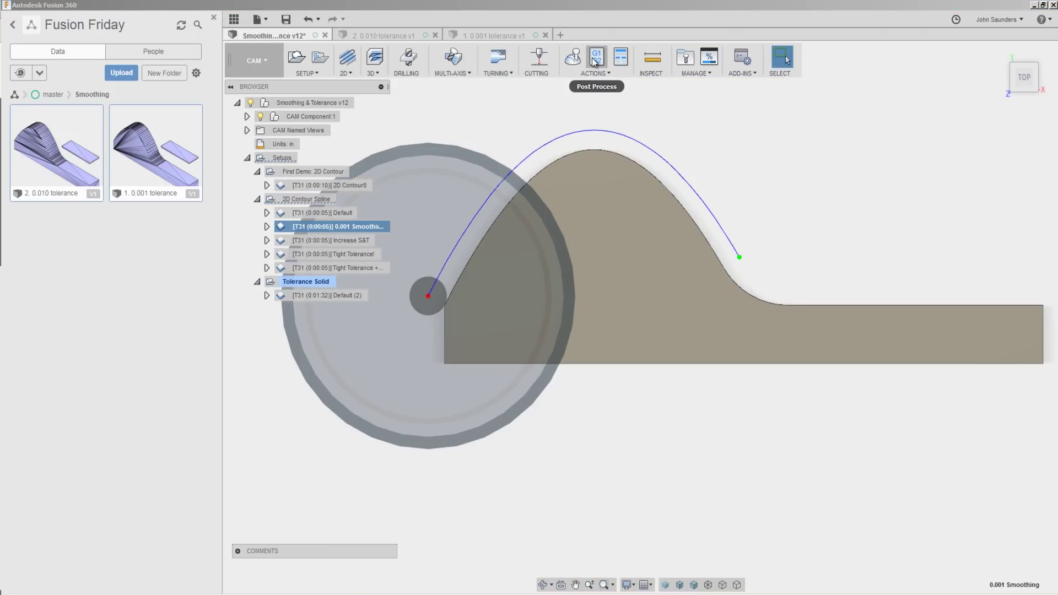
pyautogui.click(594, 60)
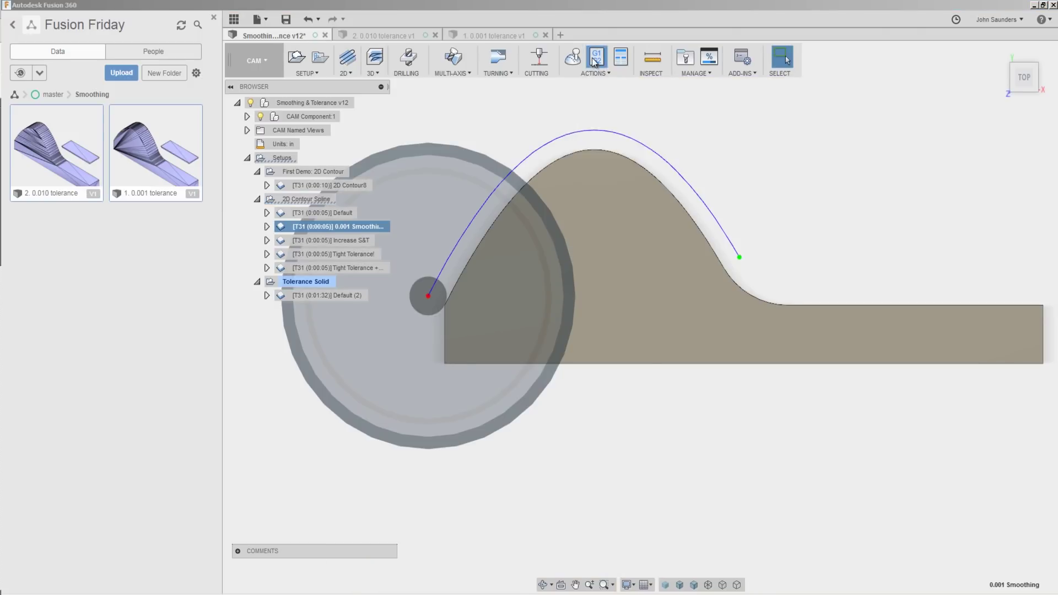
pyautogui.click(562, 393)
pyautogui.click(644, 326)
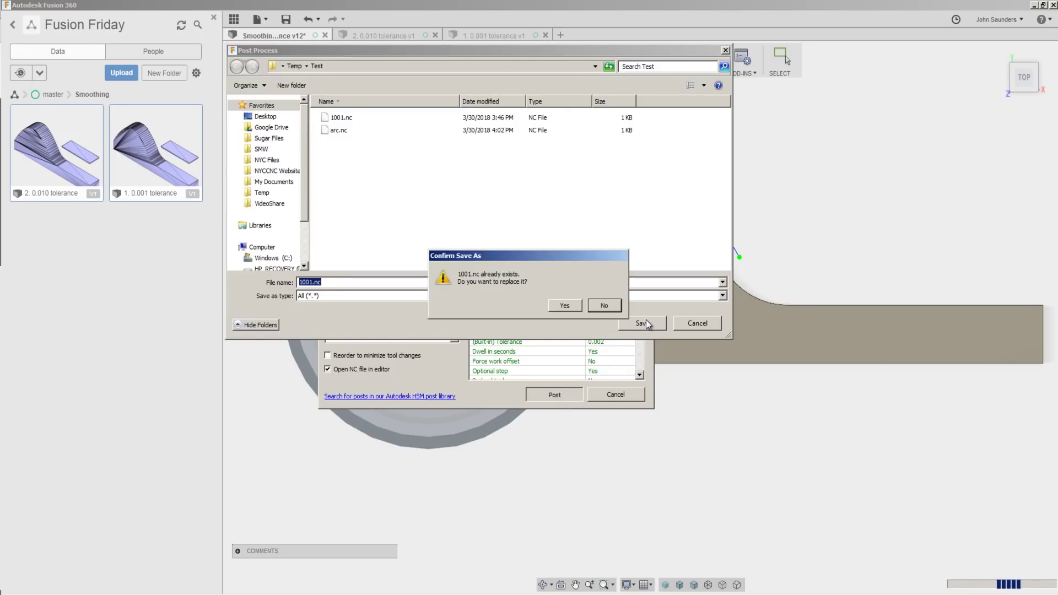
pyautogui.click(566, 308)
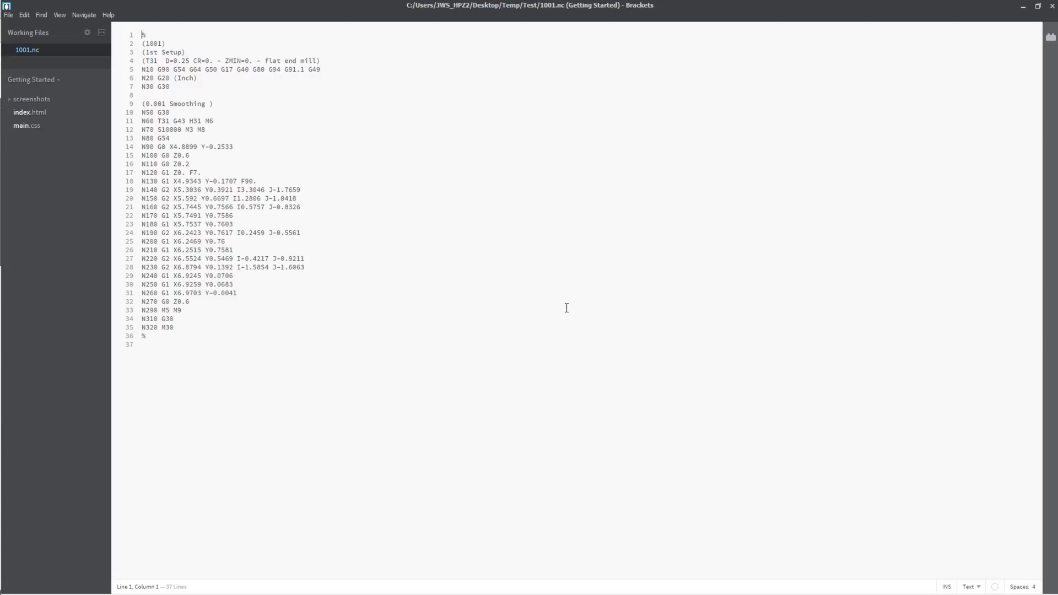
# Step: Close the G-code editor and review the 0.001 Smoothing settings without changing them
pyautogui.click(1053, 6)
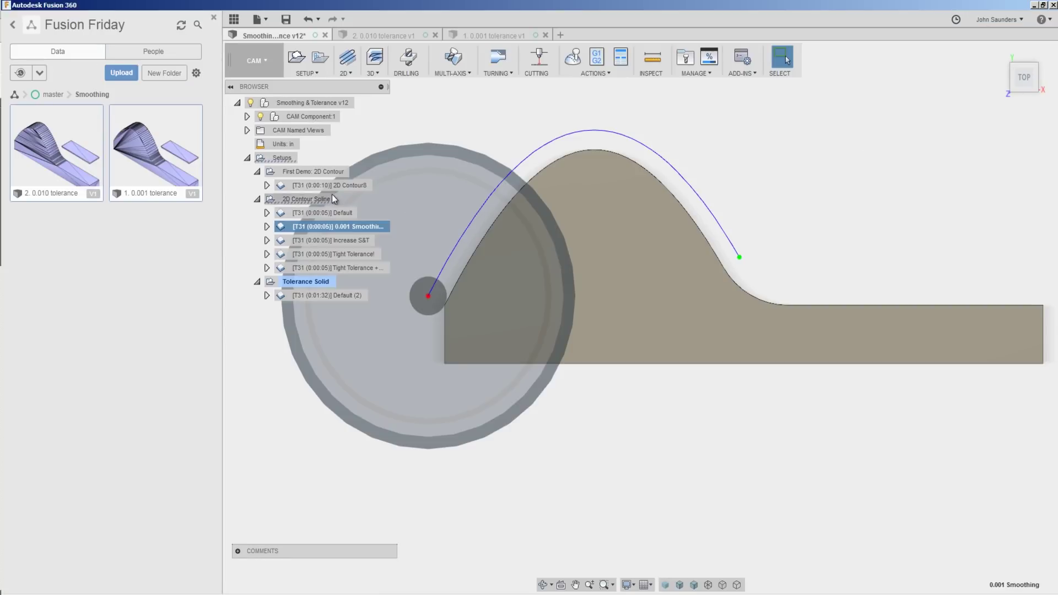
pyautogui.click(747, 137)
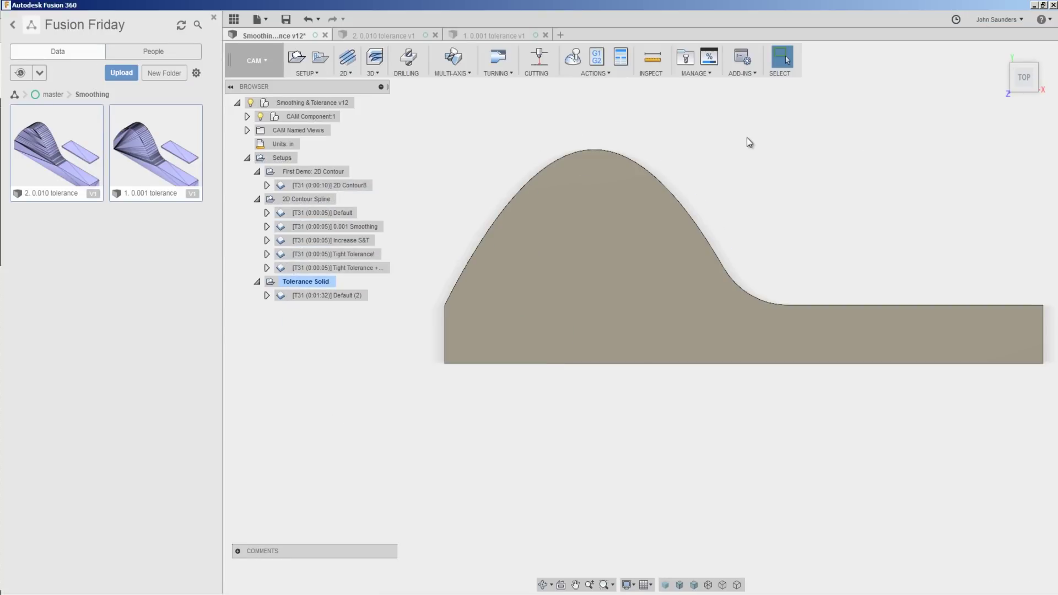
pyautogui.click(323, 227)
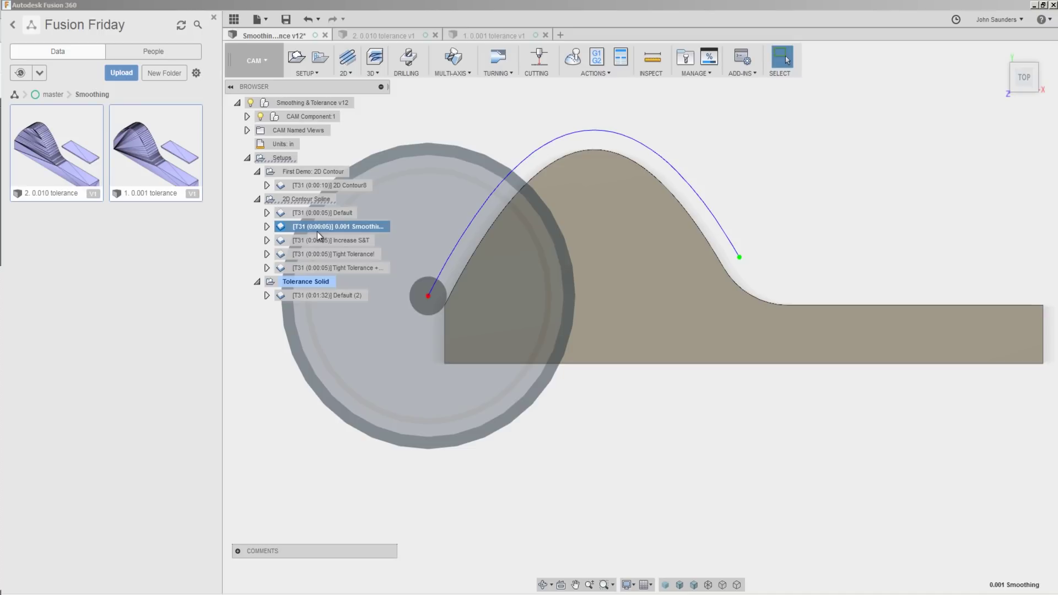
pyautogui.rightClick(329, 230)
pyautogui.click(339, 238)
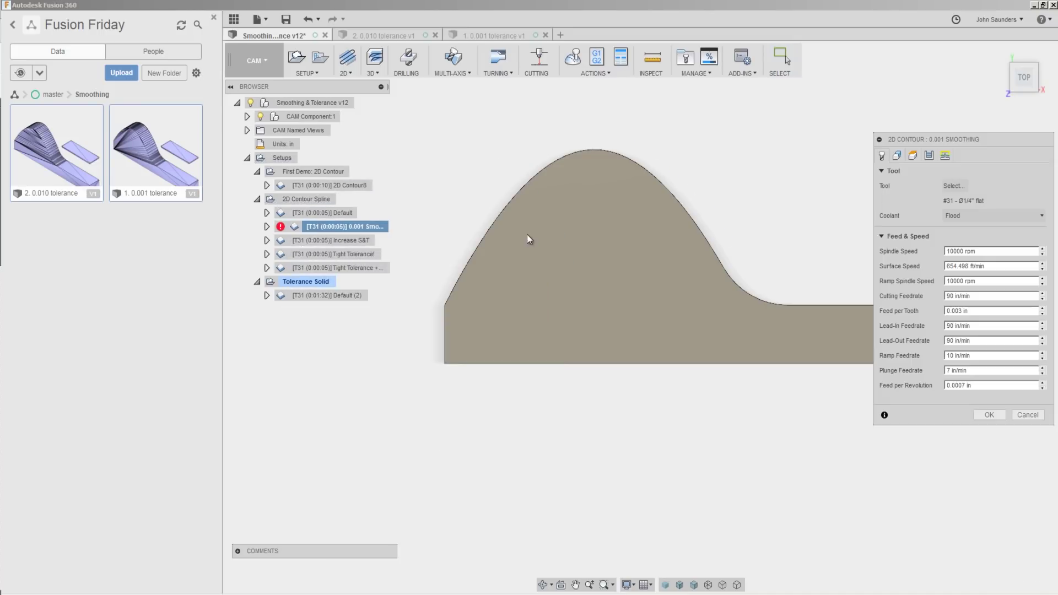
pyautogui.click(1028, 414)
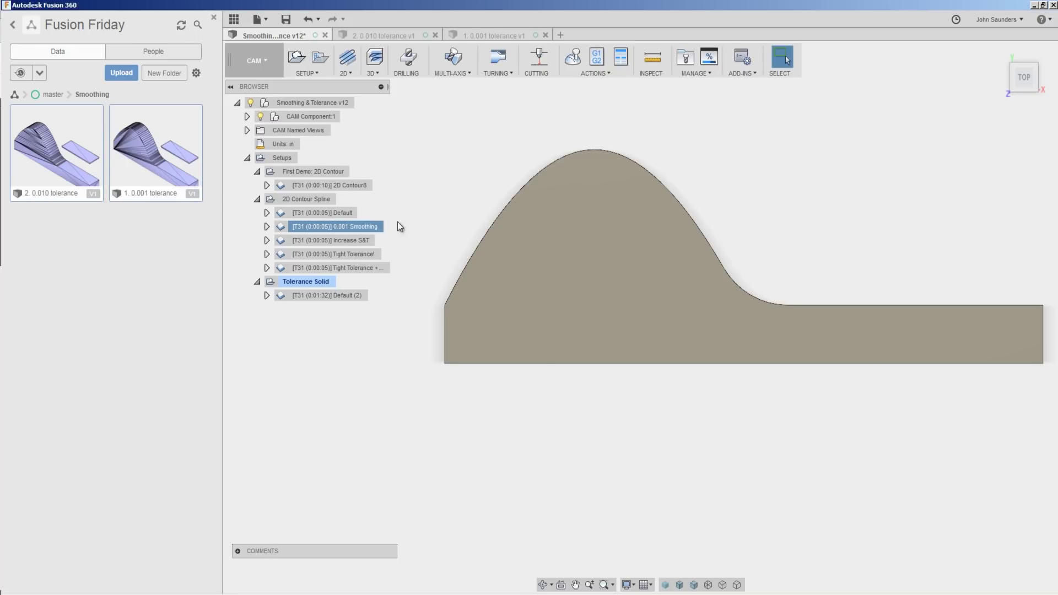
# Step: Post the Increase S&T operation, overwriting 1001.nc
pyautogui.click(334, 241)
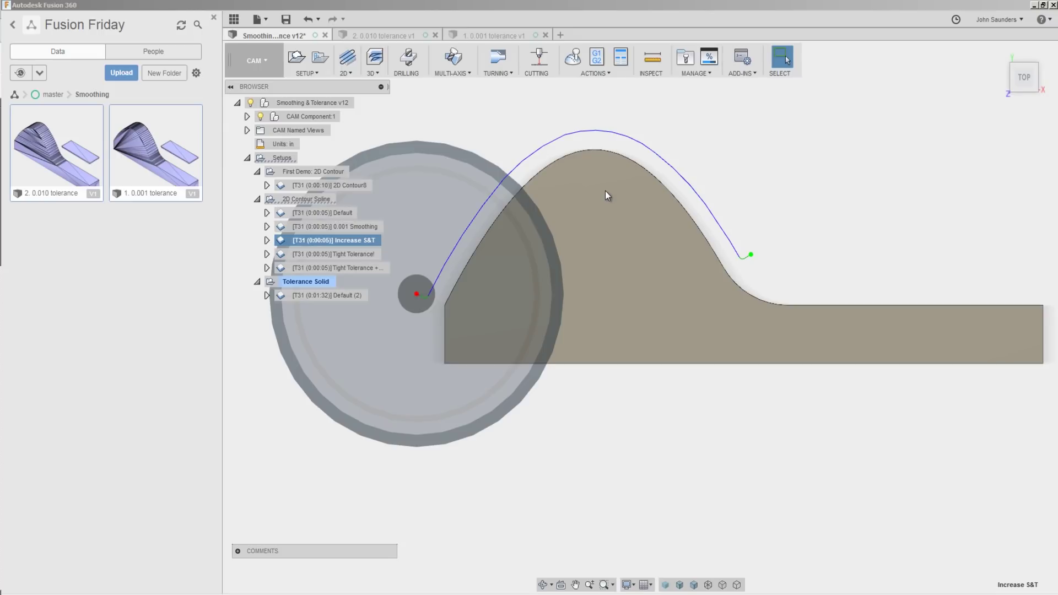
pyautogui.click(597, 57)
pyautogui.click(555, 396)
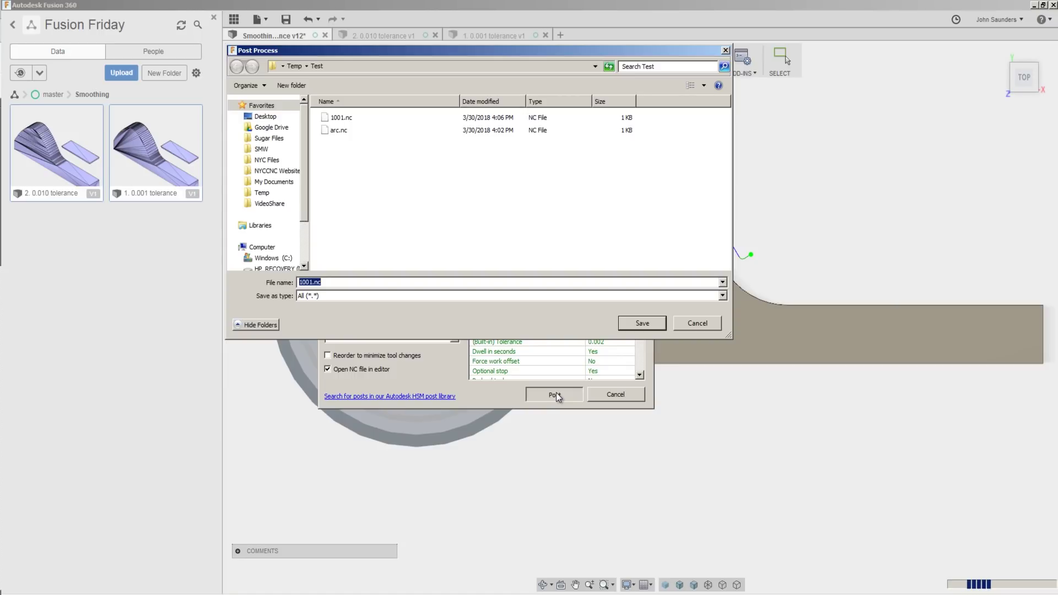
pyautogui.press('Return')
pyautogui.press('Return')
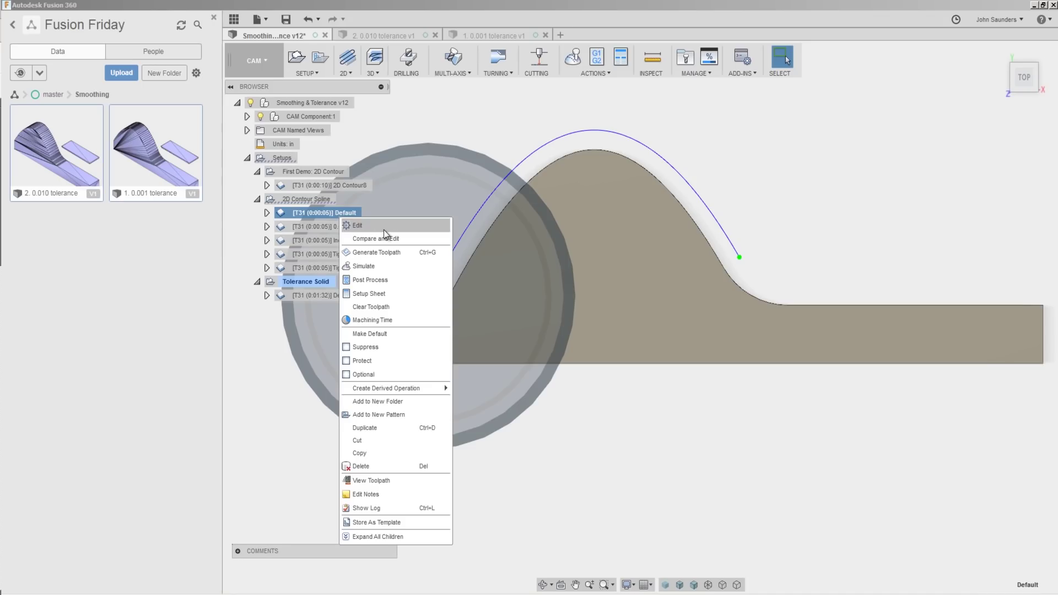
pyautogui.click(384, 230)
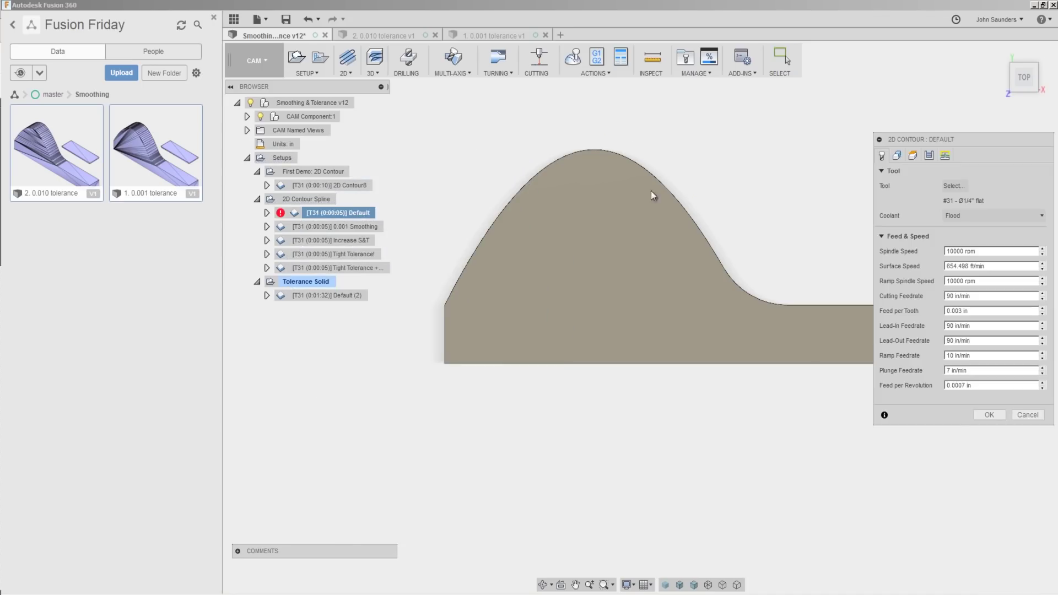
pyautogui.click(929, 155)
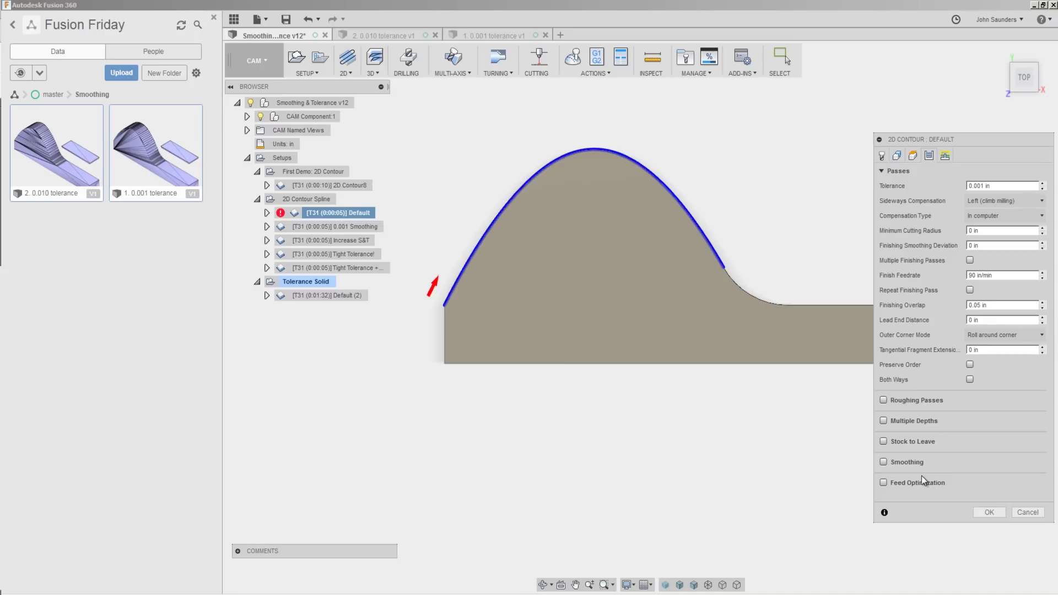
pyautogui.press('Escape')
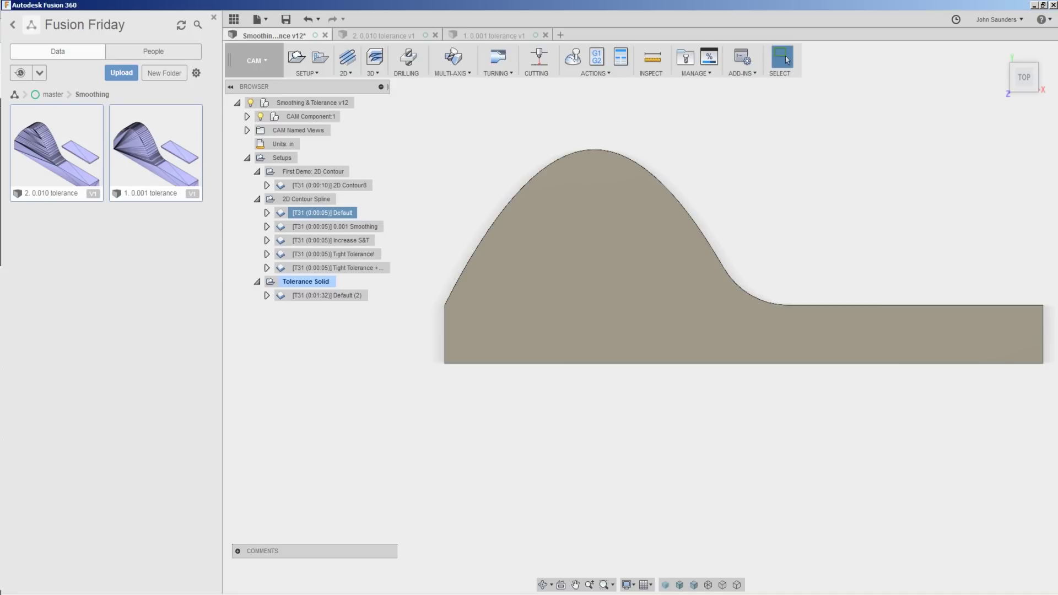